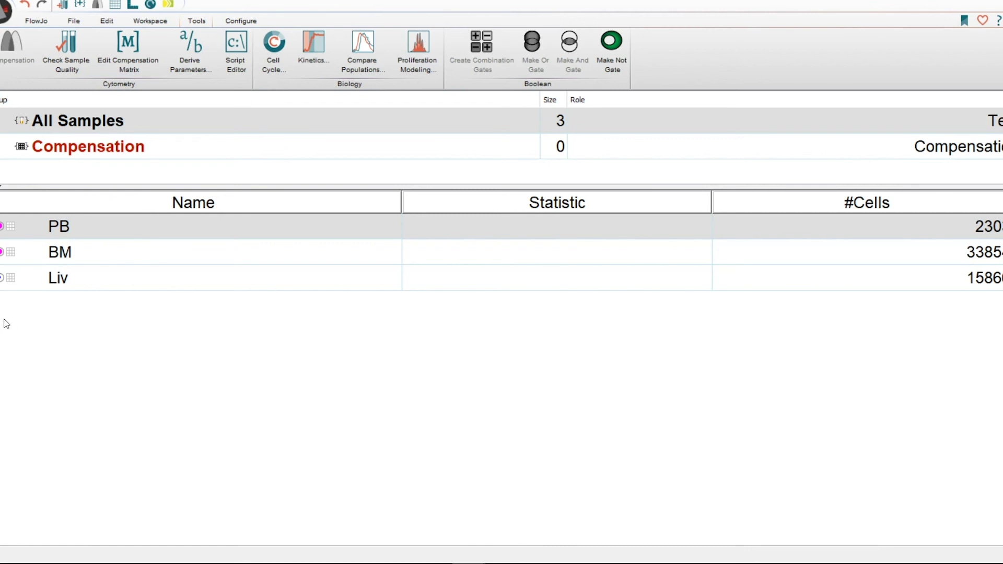
Examine the Liv sample's quality check, including its parameter medians over time from the scatter through the APC channels
double_click(3, 278)
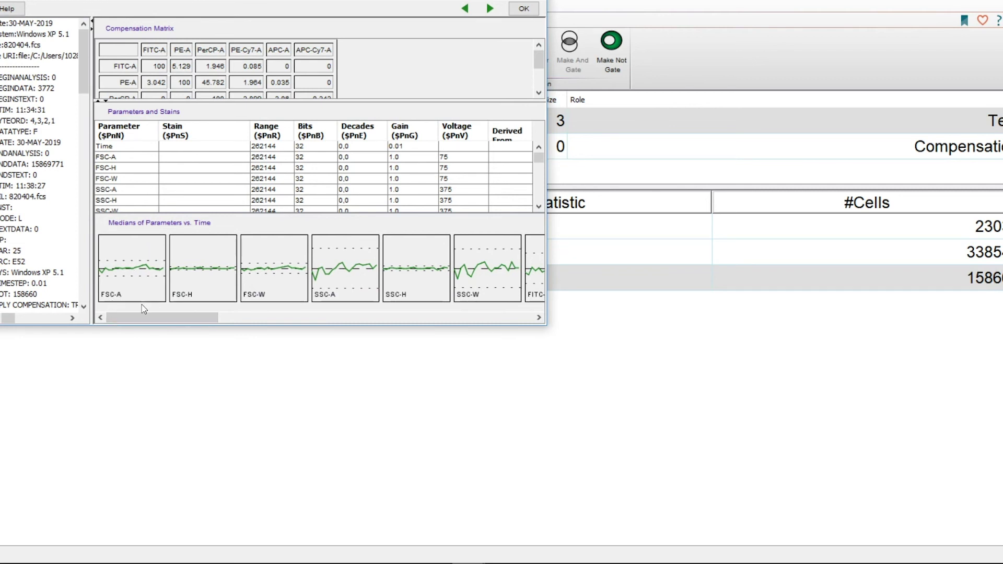
drag(148, 318, 405, 325)
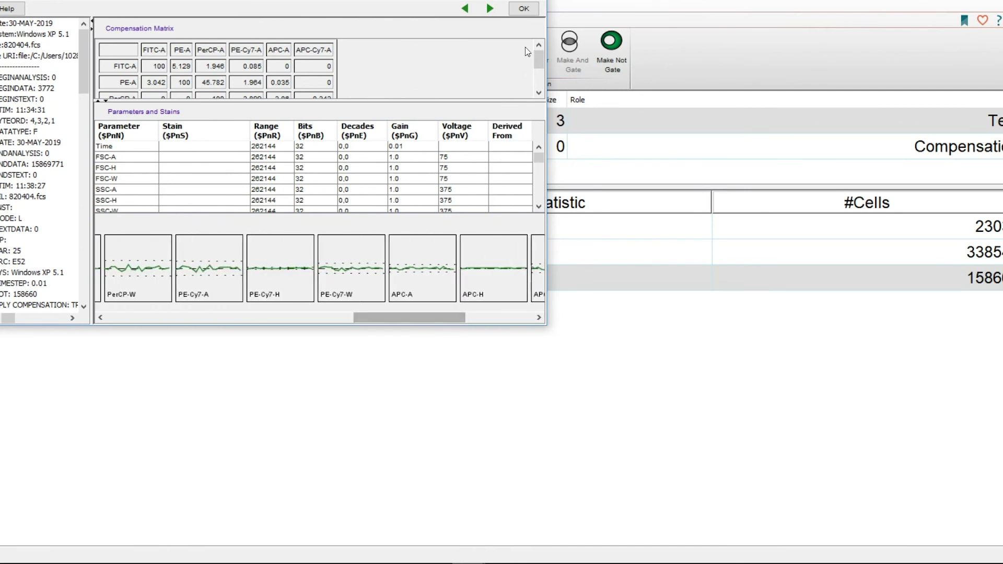
click(524, 8)
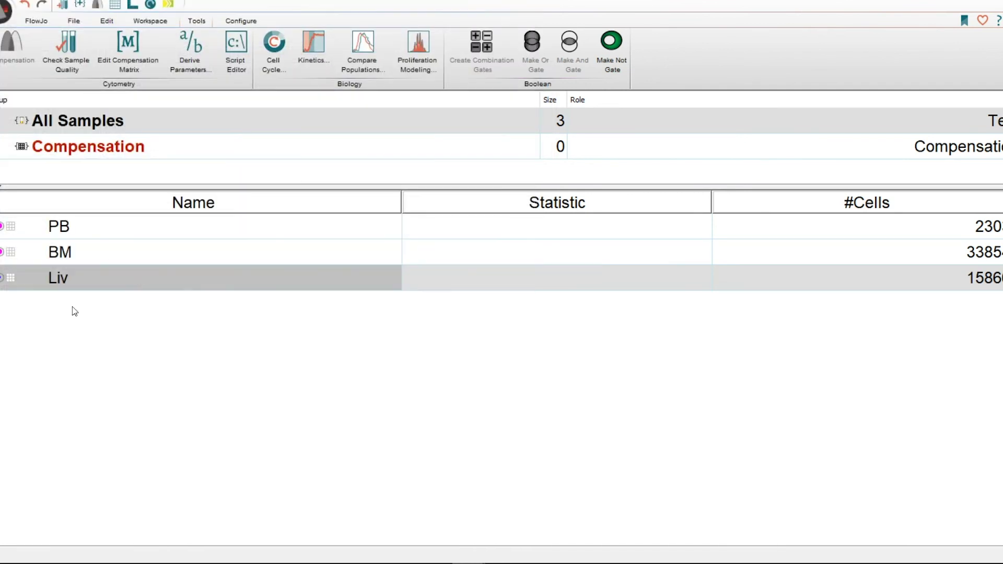
Examine the BM sample's quality check, comparing its scatter and FITC parameter medians over time
click(1, 254)
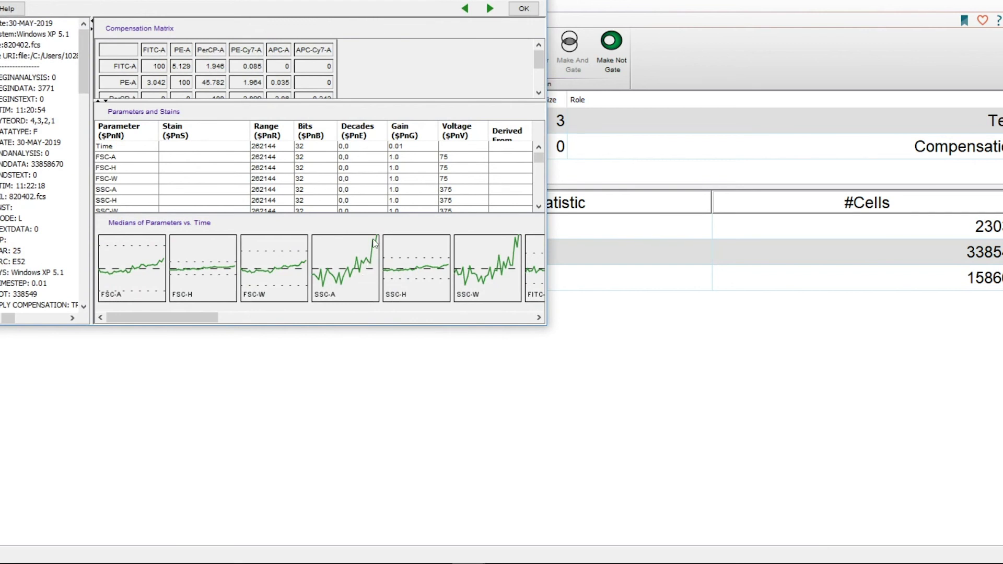
drag(202, 314, 244, 343)
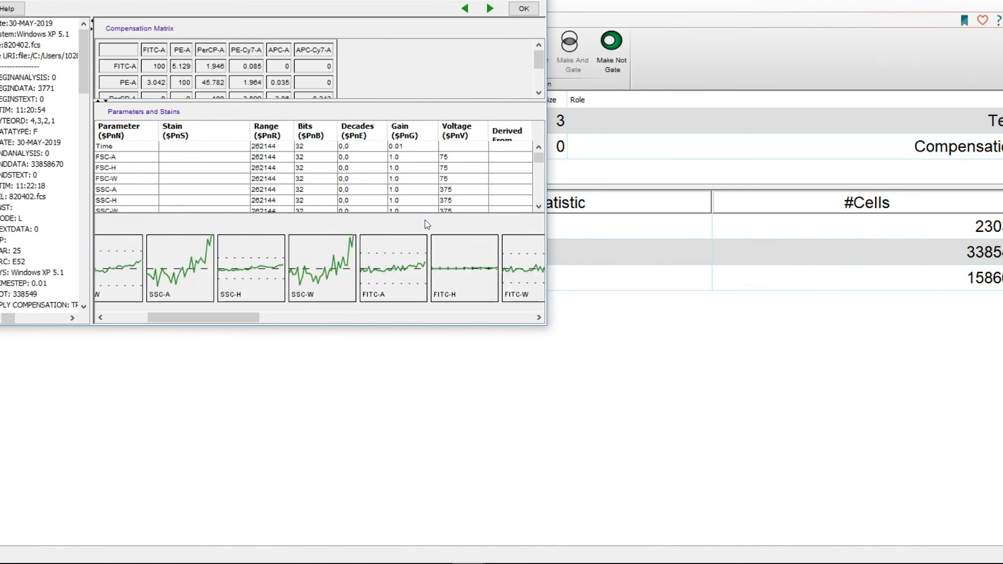
click(531, 5)
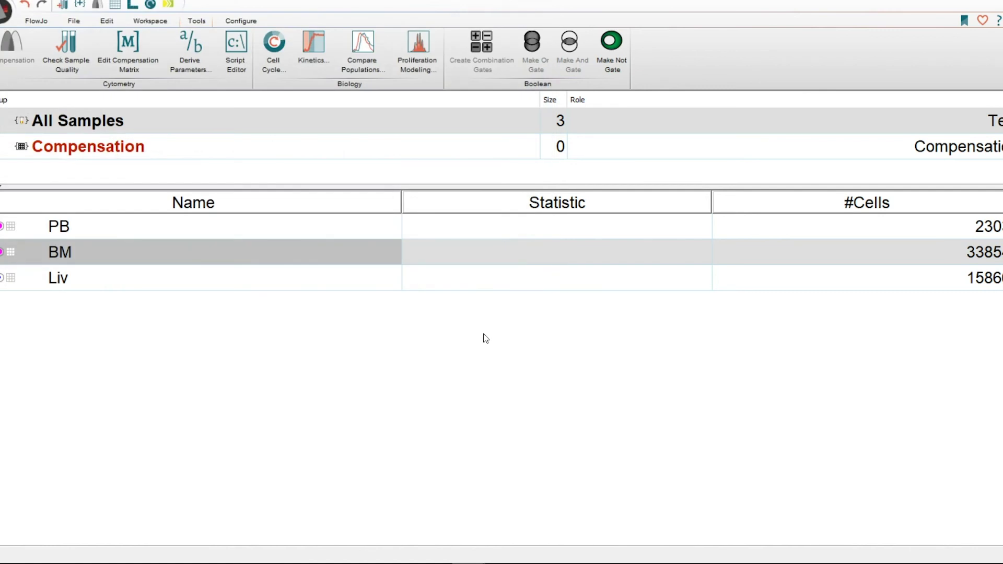
Open the BM sample's ungated plot and set its X axis to Time
double_click(86, 258)
drag(101, 1, 389, 52)
click(439, 312)
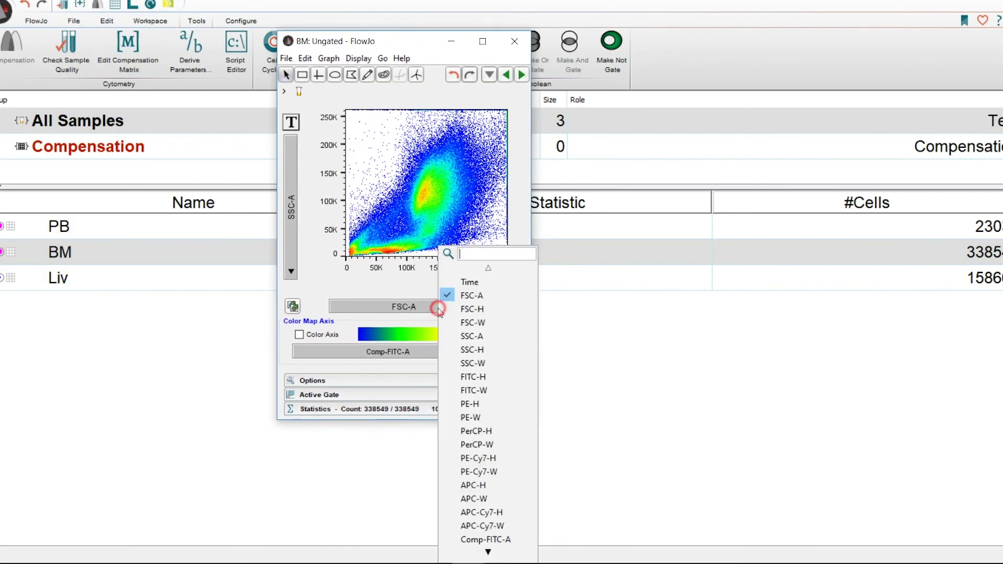
scroll(496, 461, down, 5)
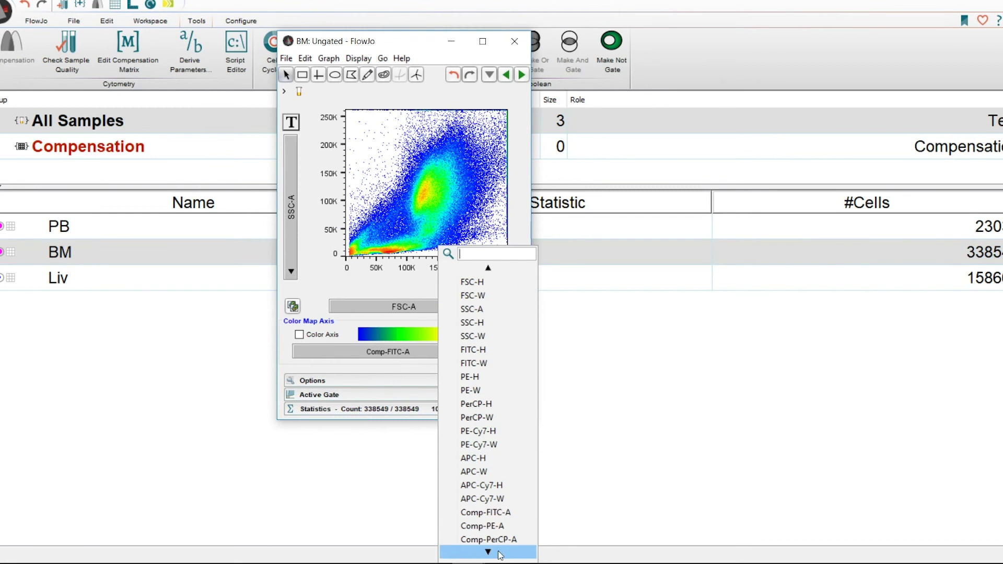
scroll(488, 272, up, 5)
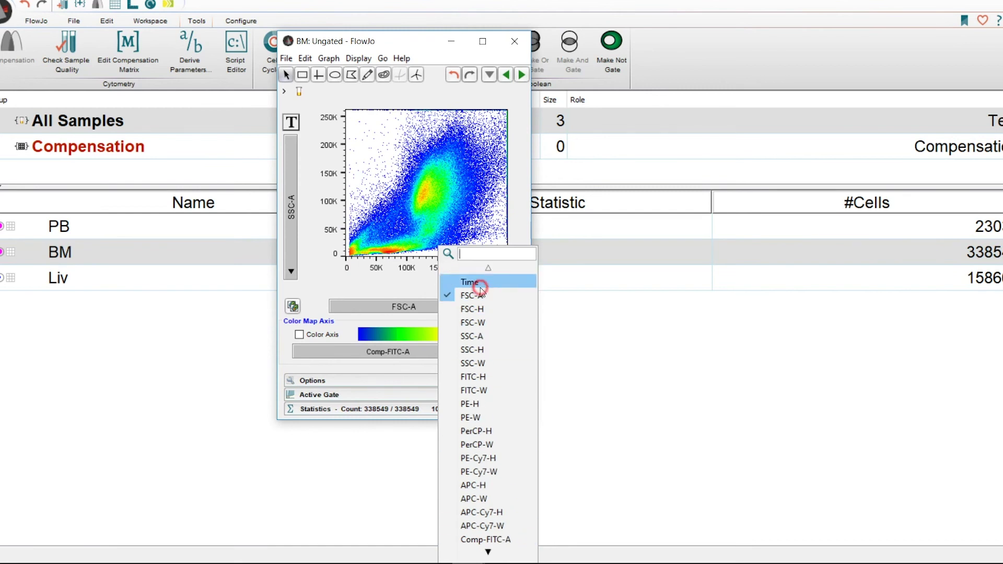
click(471, 282)
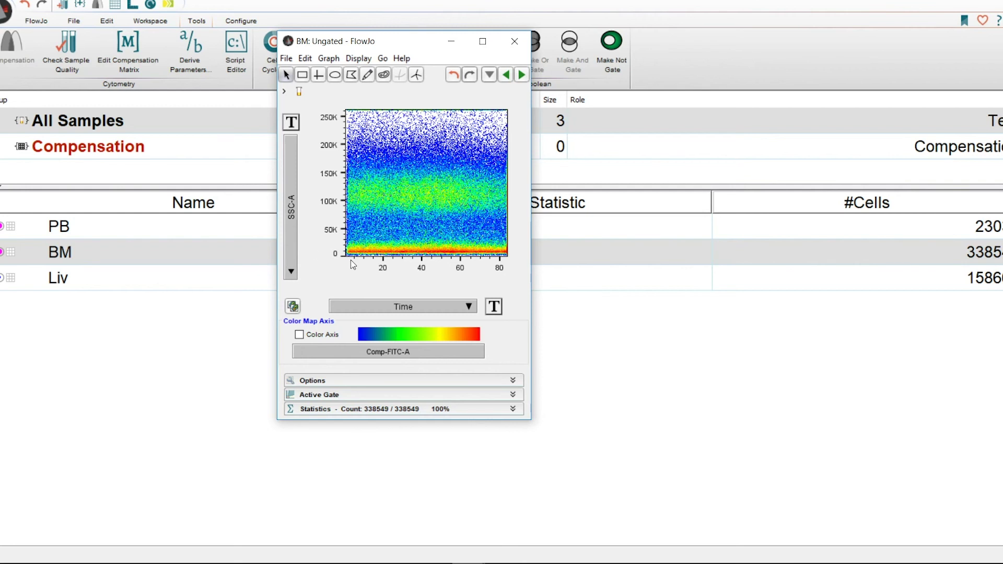
View SSC-W and FSC-W against Time in the BM plot
click(294, 241)
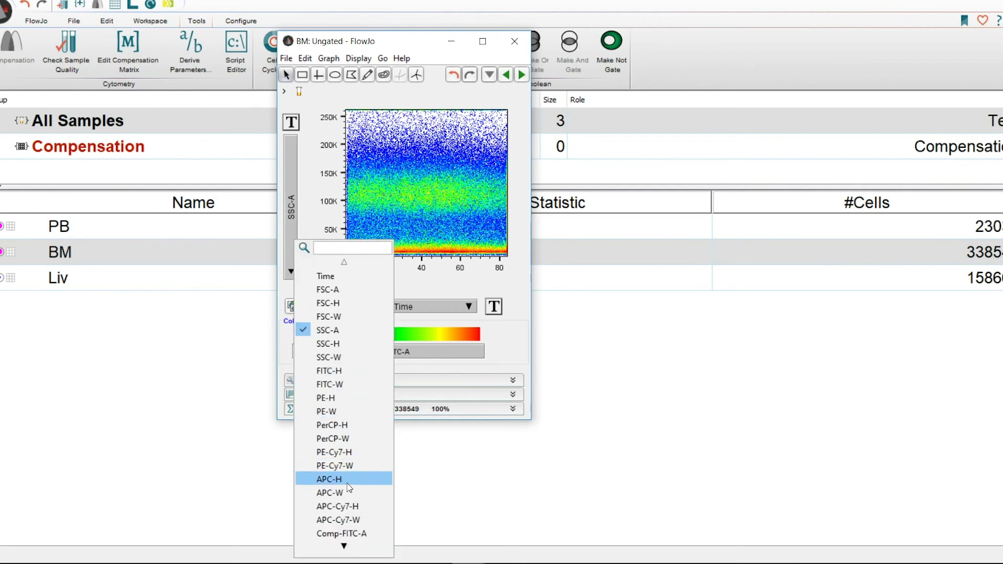
click(340, 352)
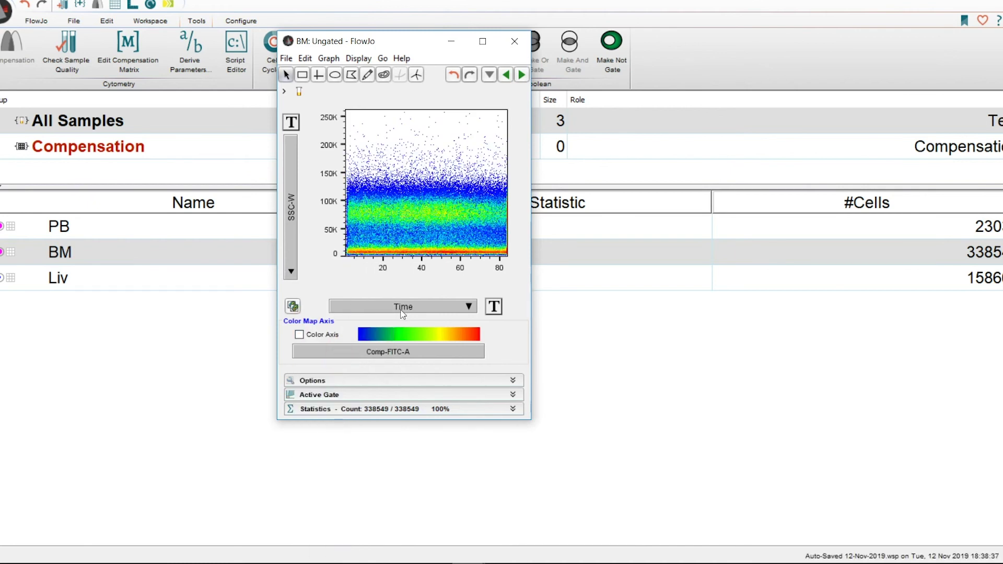
click(294, 259)
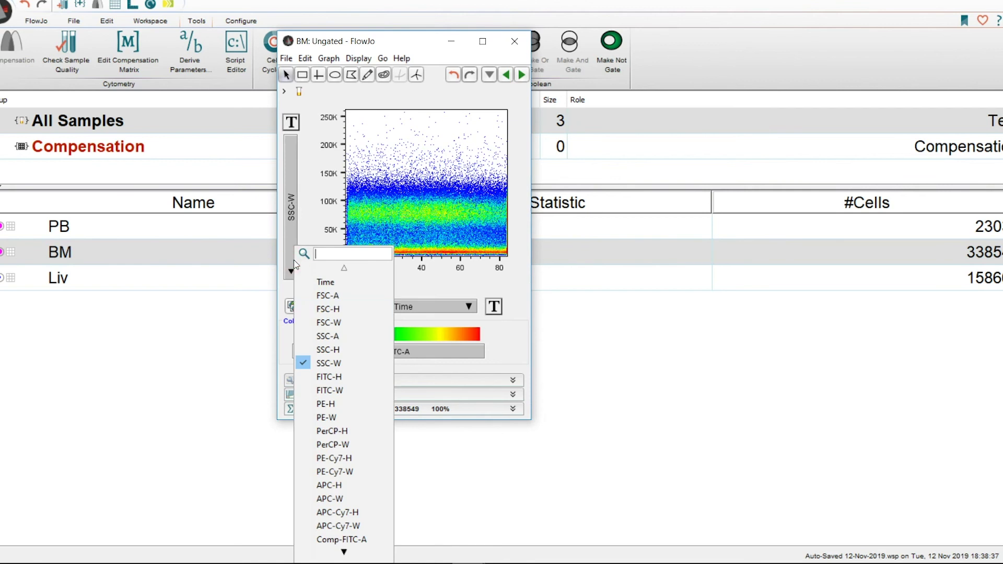
click(323, 322)
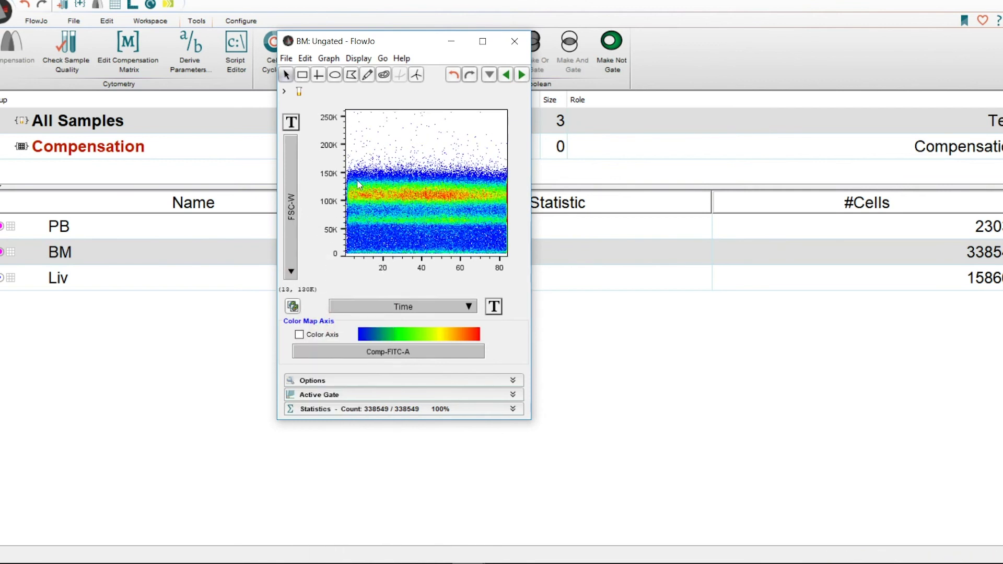
Review the BM sample's parameter medians over time again and set its plot's Y axis to SSC-A
click(4, 253)
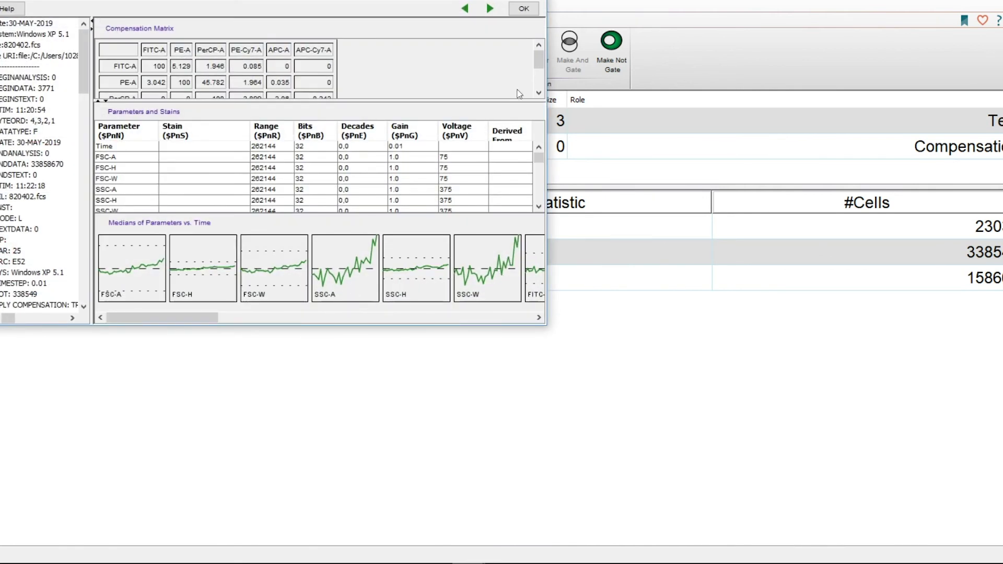
click(524, 9)
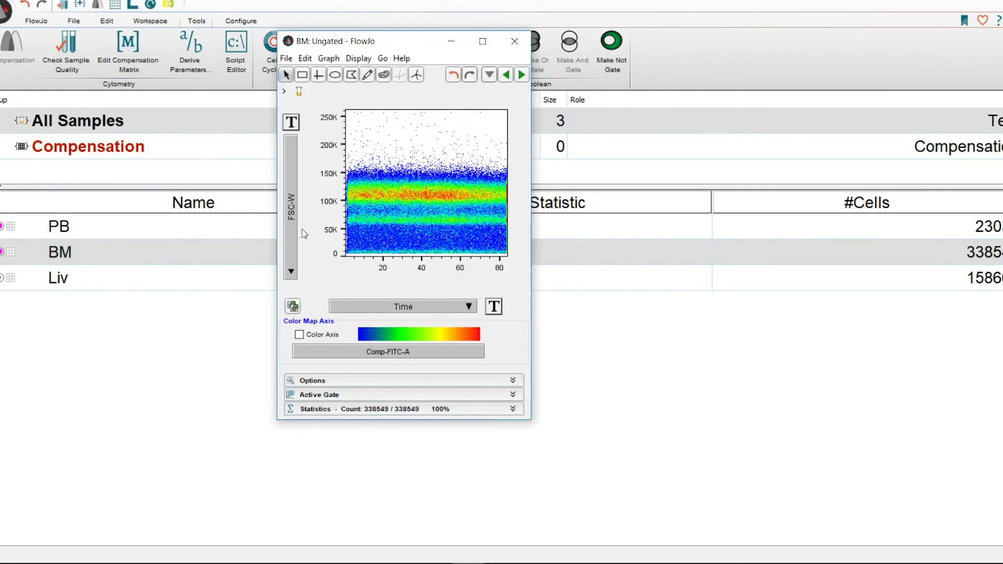
click(292, 213)
click(309, 303)
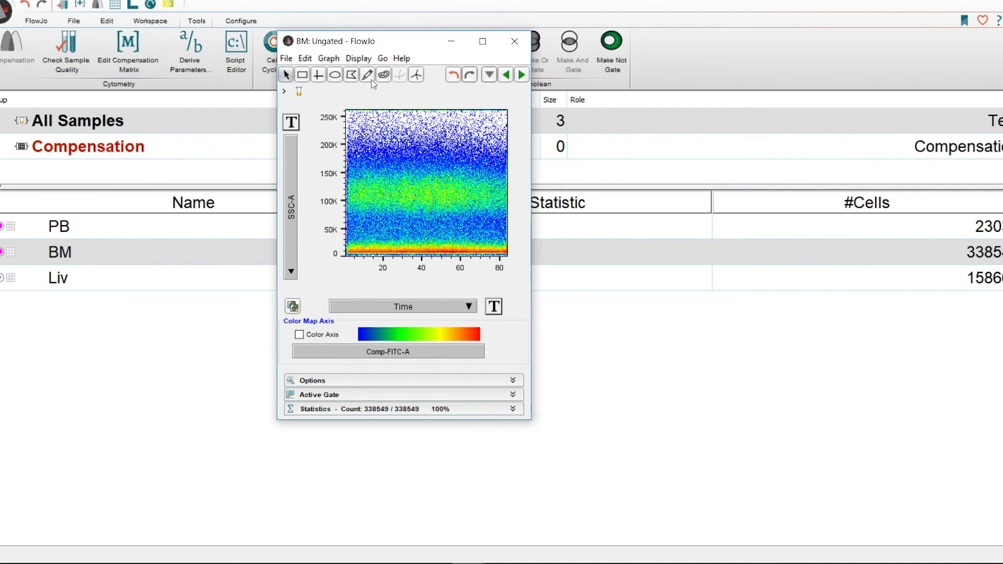
Draw a rectangular gate over the end of the BM acquisition, from Time about 80 onward, and name it Time Gate
click(301, 75)
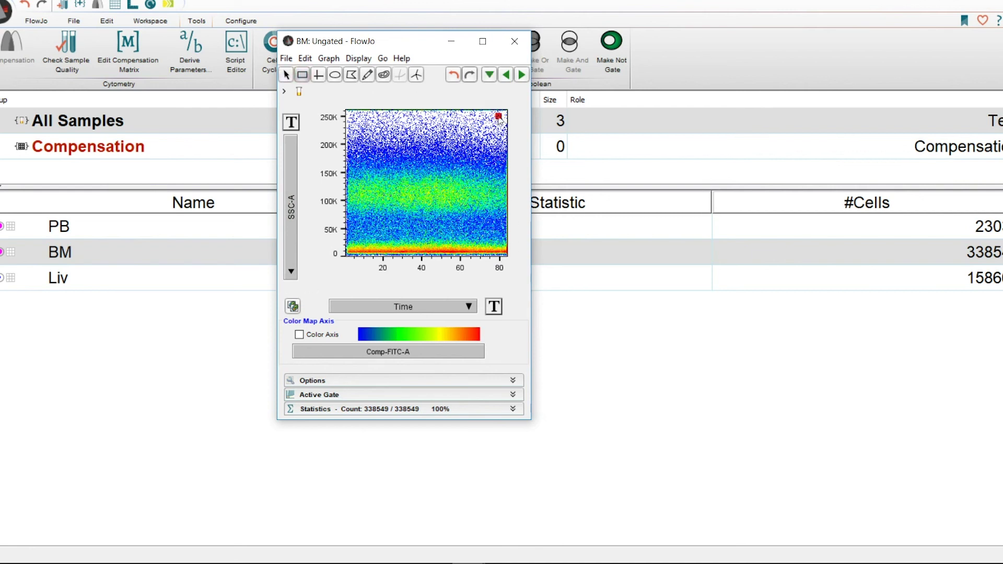
drag(500, 115, 518, 277)
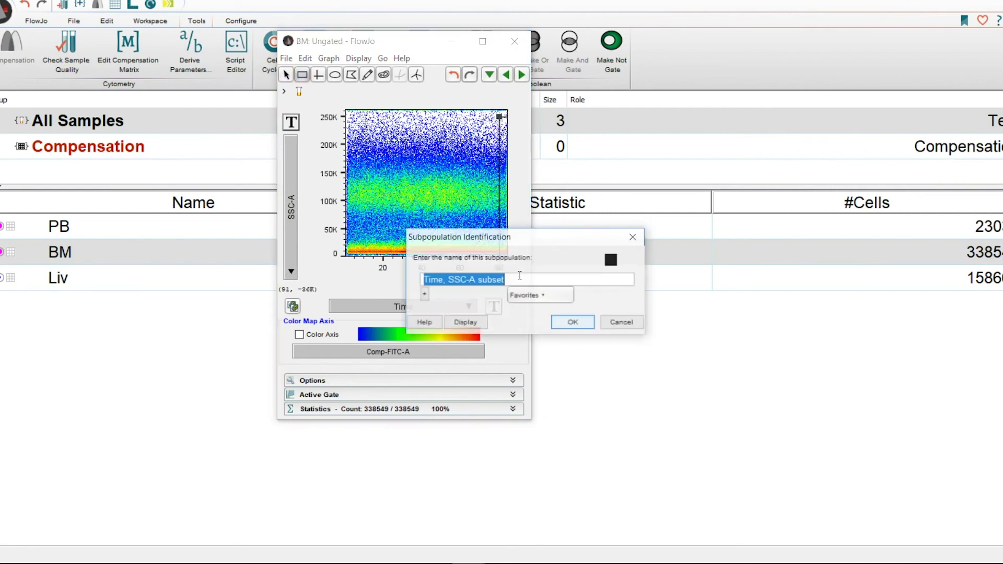
text(Time Gate)
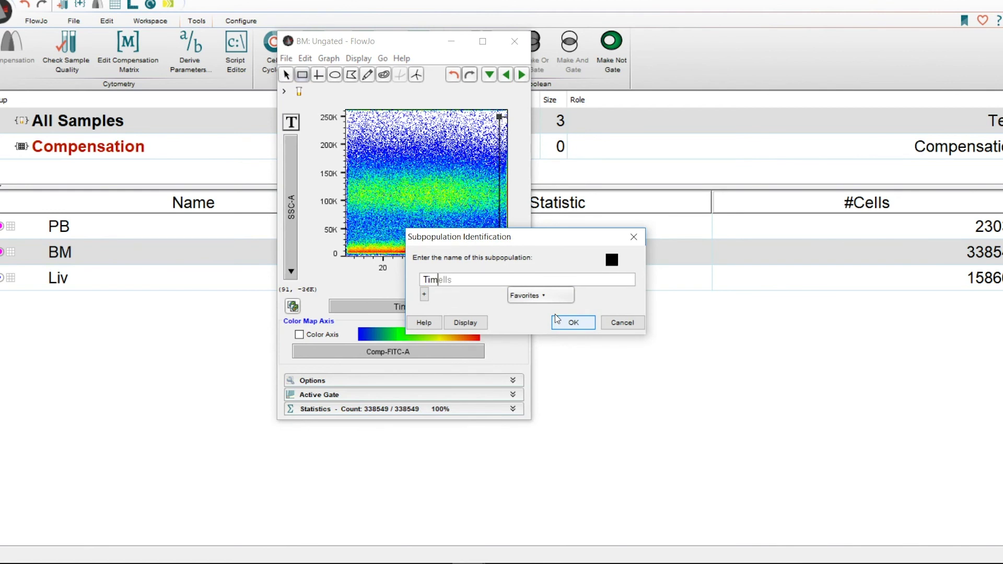
click(554, 315)
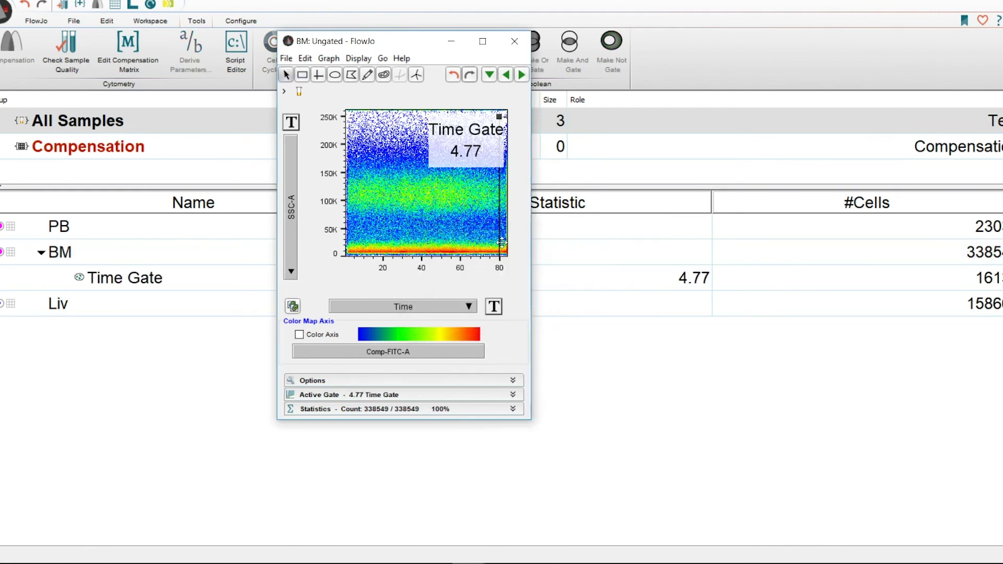
Widen the Time Gate slightly toward earlier times and invert it by turning off Events Inside
drag(451, 151, 439, 151)
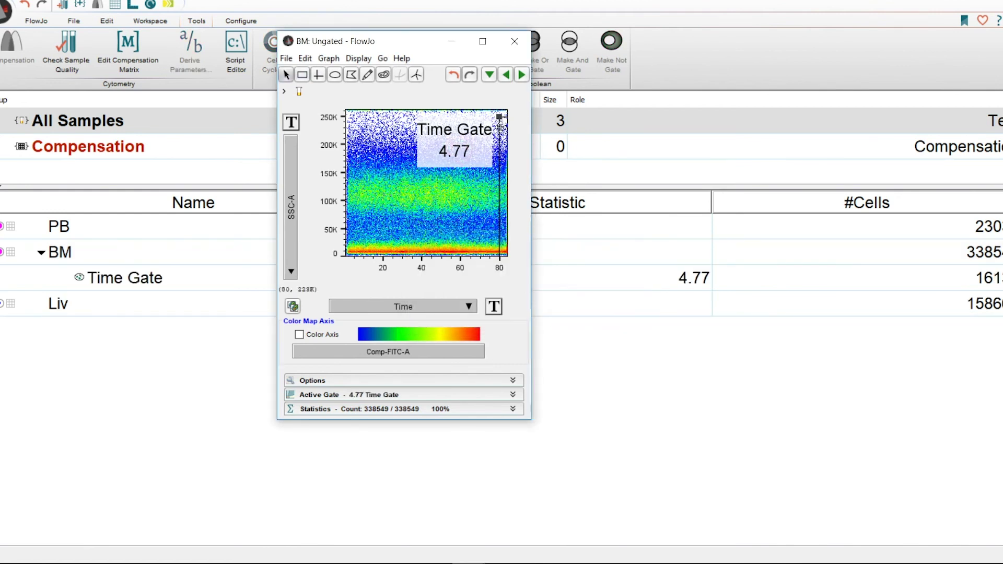
drag(499, 117, 497, 117)
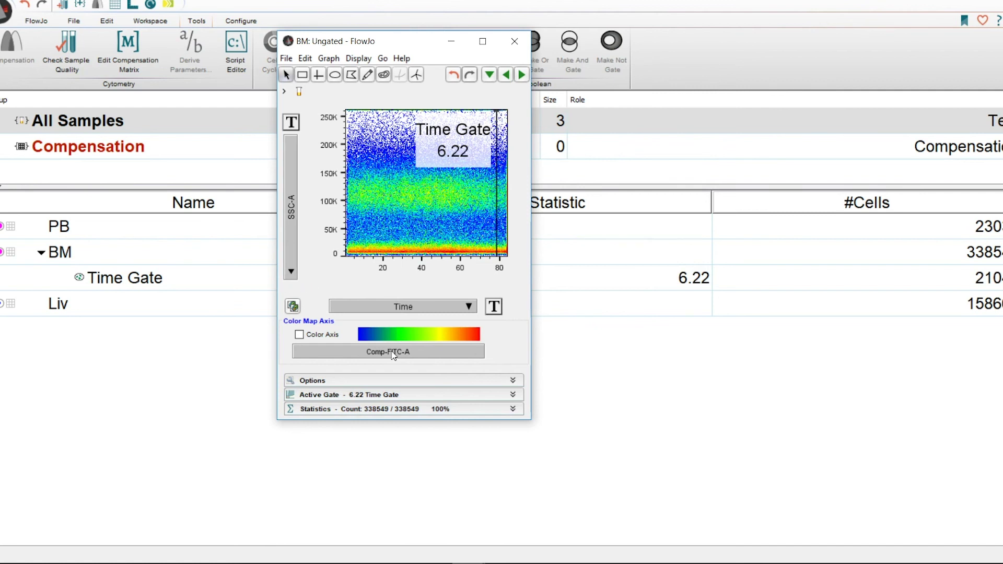
click(320, 395)
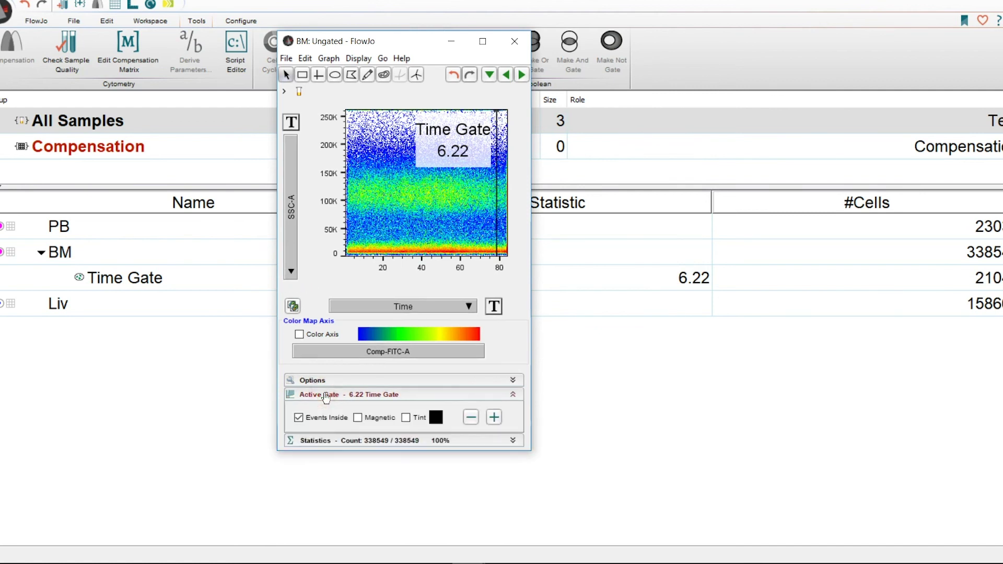
click(300, 418)
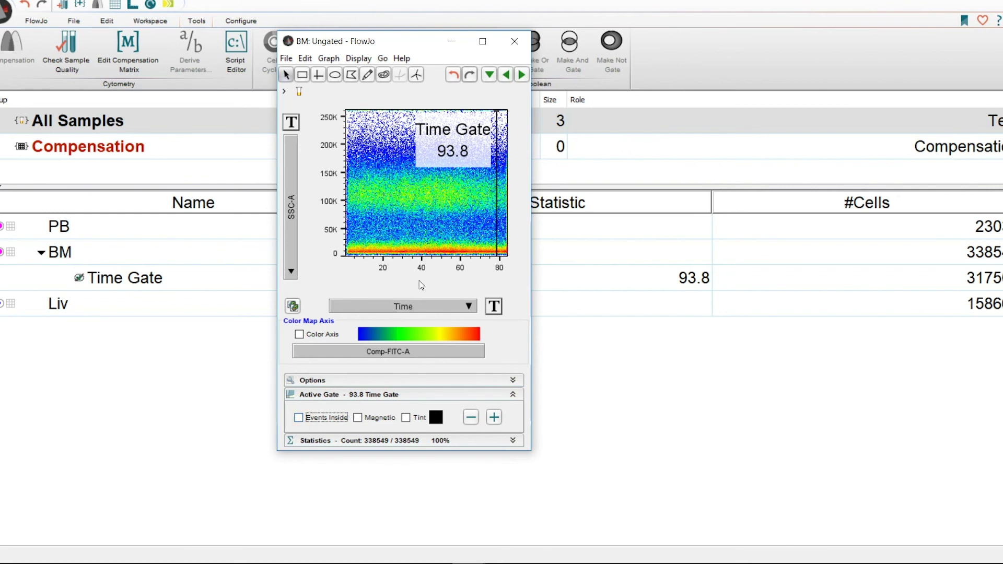
View the plot of the events kept by the Time Gate and close both BM graph windows
double_click(501, 181)
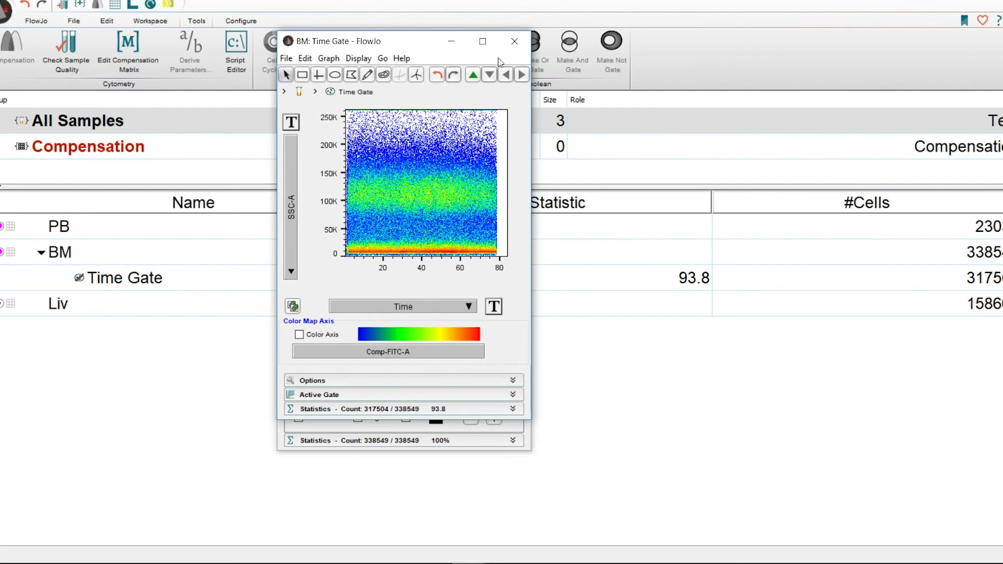
click(515, 41)
click(511, 34)
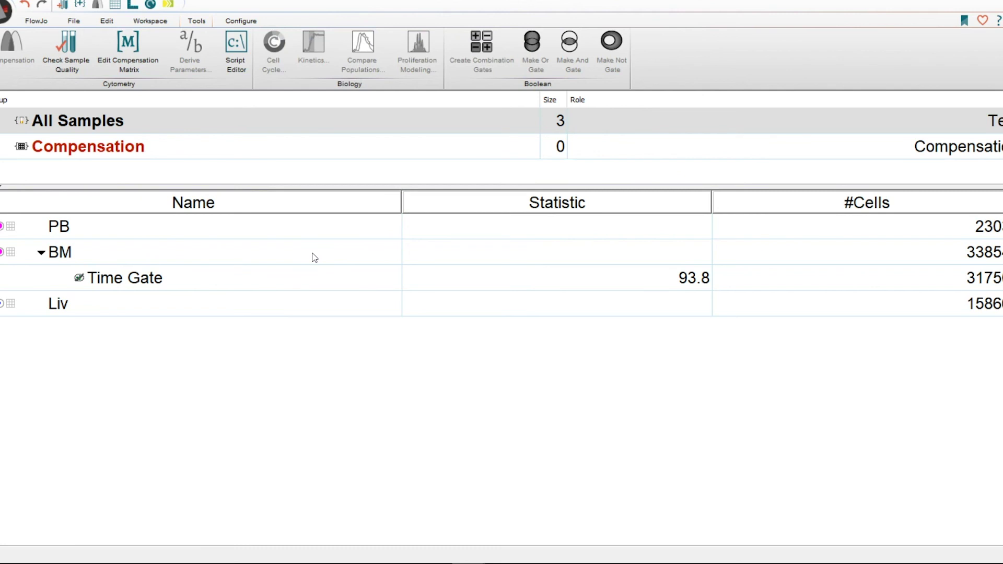
Start the FlowAI plugin on the PB sample
click(63, 233)
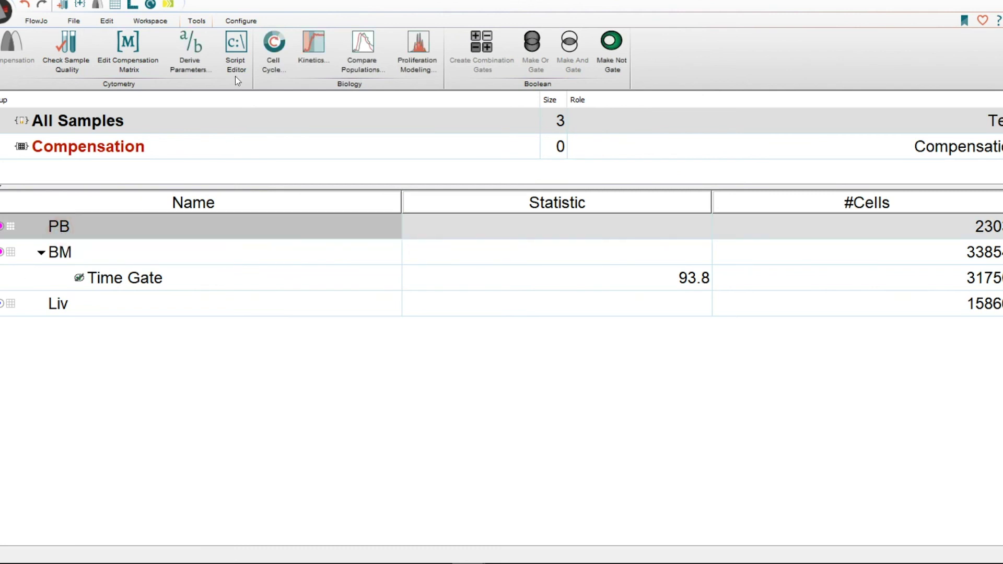
click(149, 24)
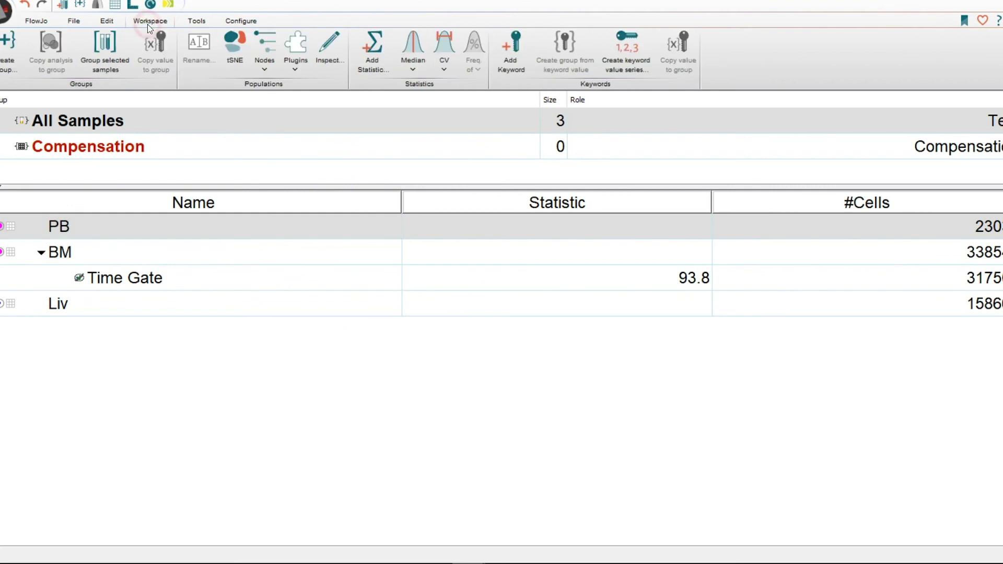
click(293, 65)
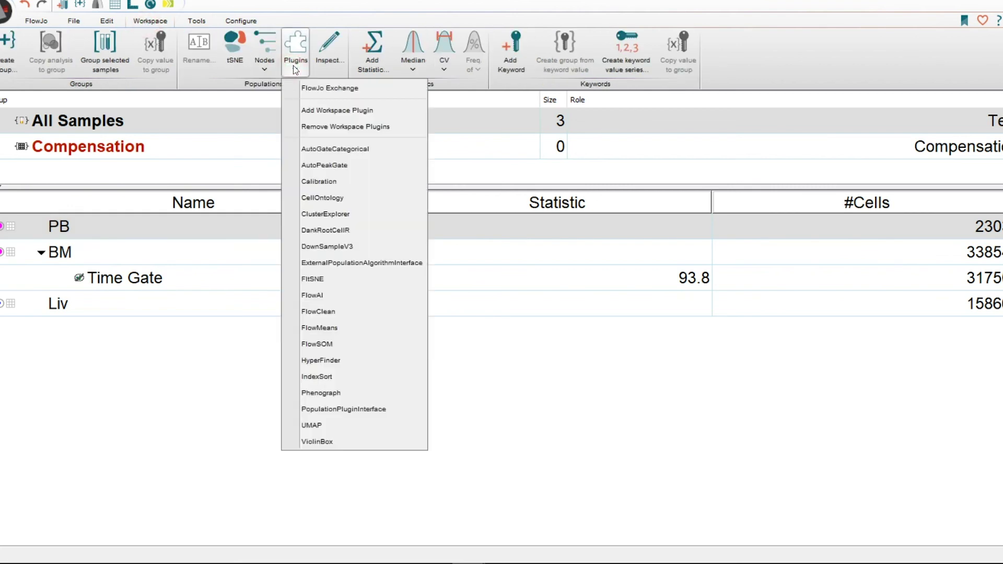
click(357, 296)
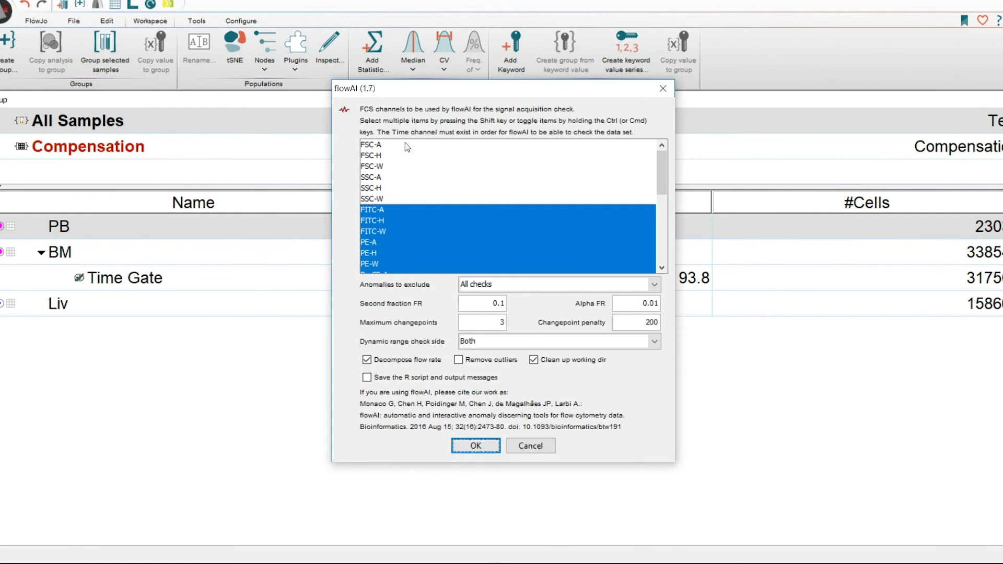
Choose the channels FSC-A through APC-Cy7-W plus Time for the flowAI signal acquisition check
click(406, 147)
scroll(407, 157, down, 2)
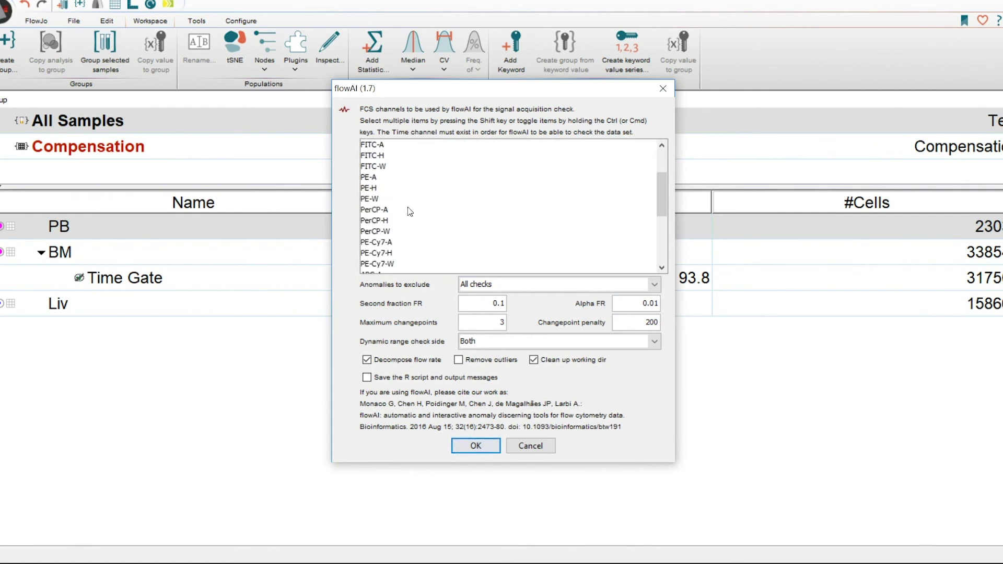
scroll(410, 211, down, 3)
shift+click(408, 233)
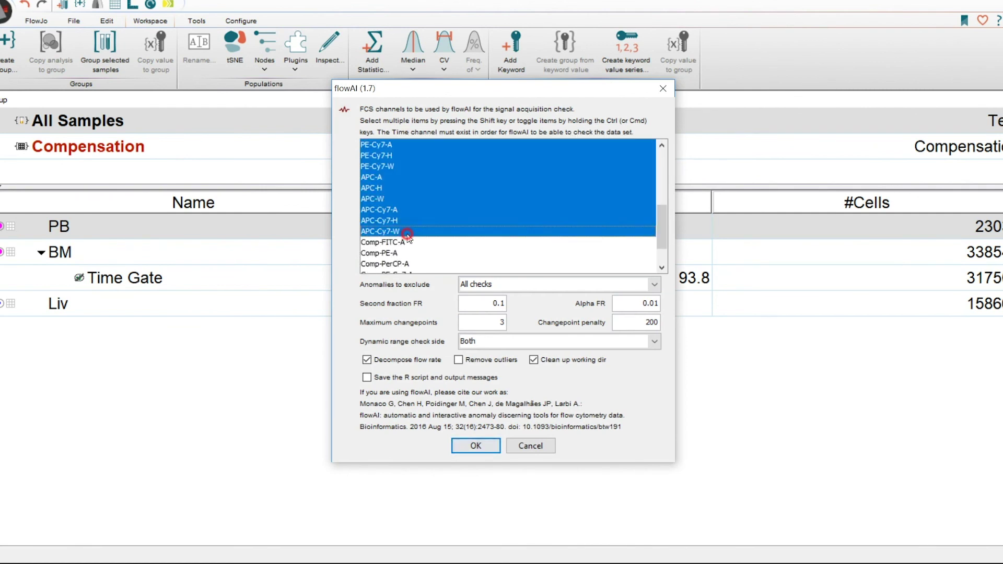
scroll(408, 235, down, 1)
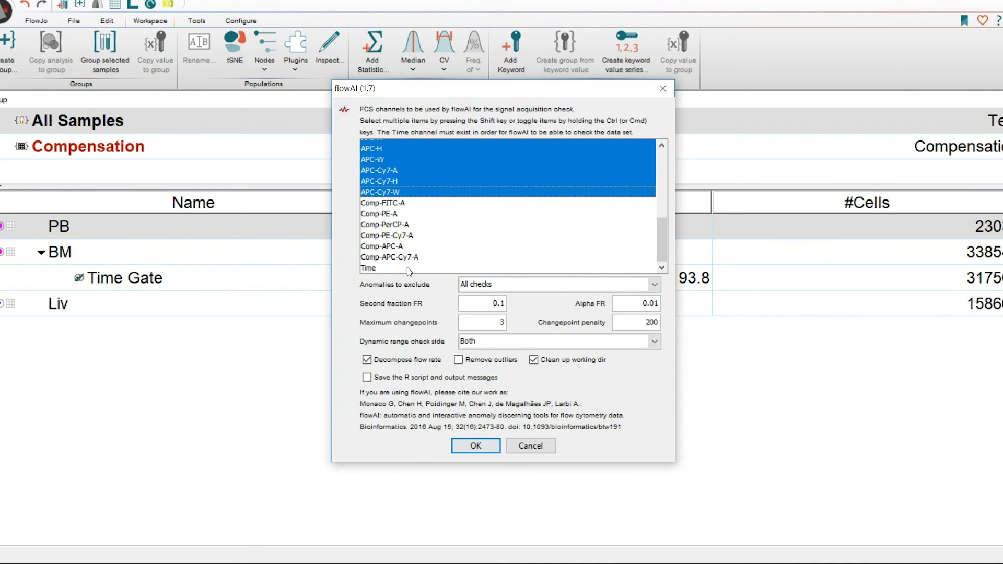
ctrl+click(406, 268)
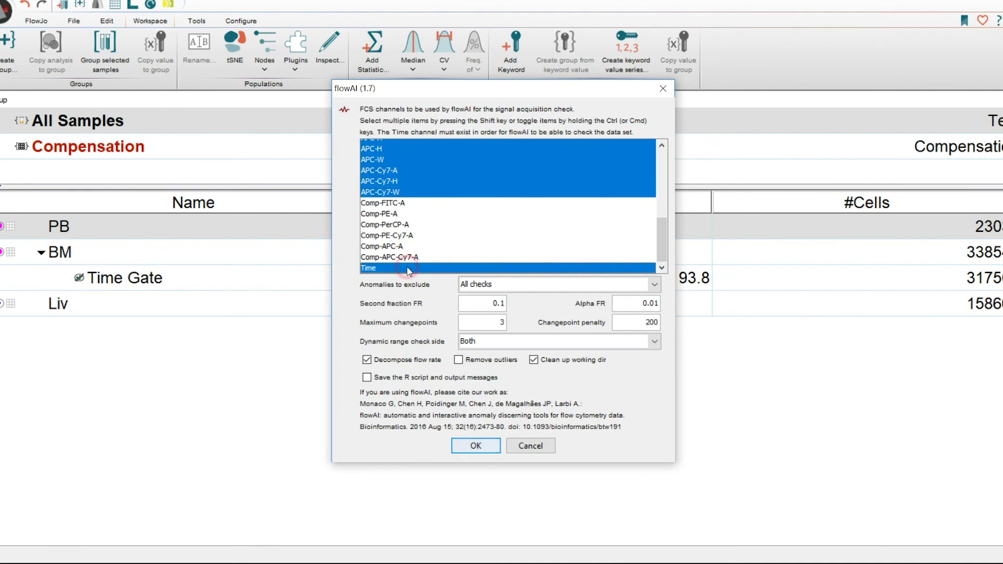
Run flowAI with all checks excluded as anomalies, turning on Remove outliers and saving of the R script and output messages
click(461, 362)
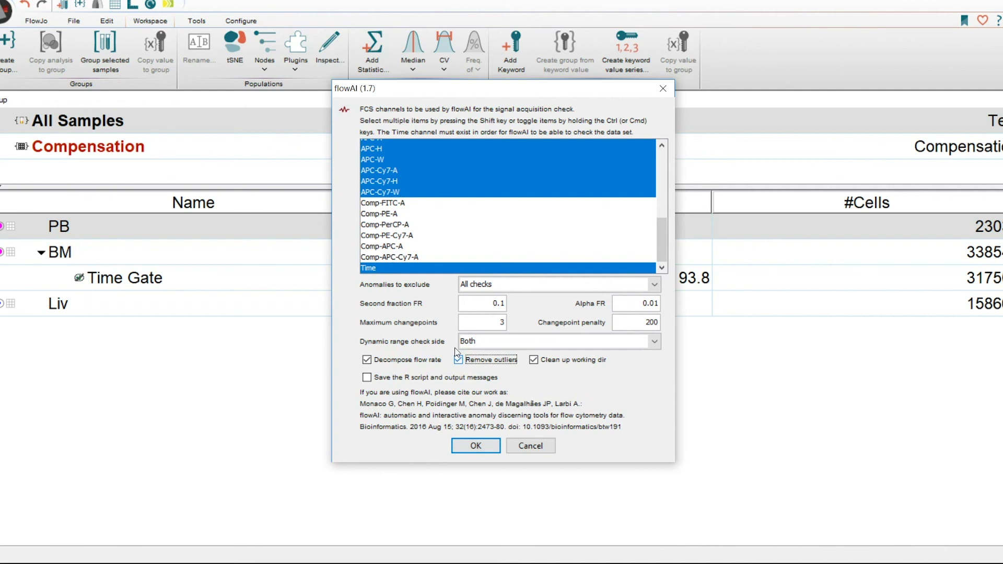
click(562, 293)
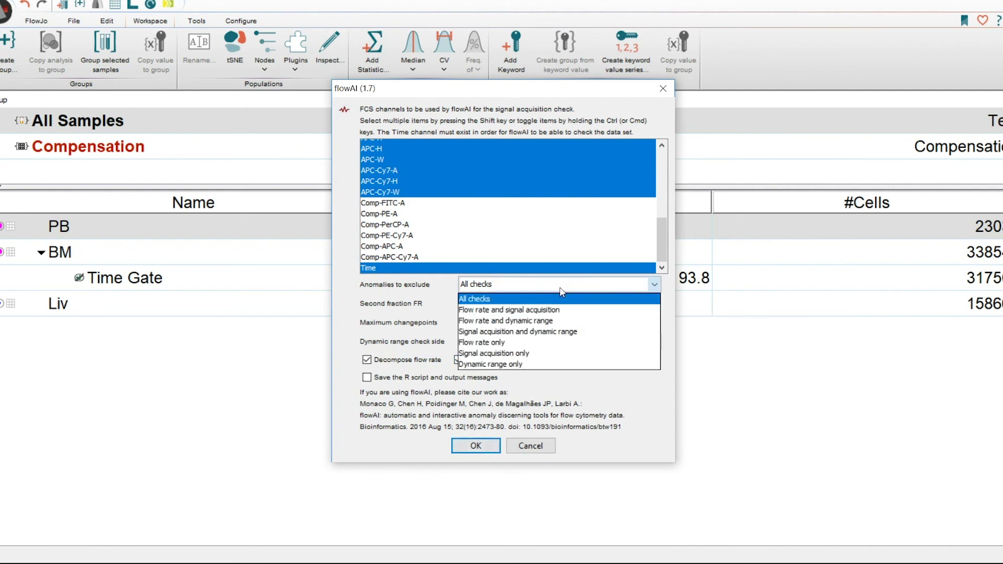
click(447, 283)
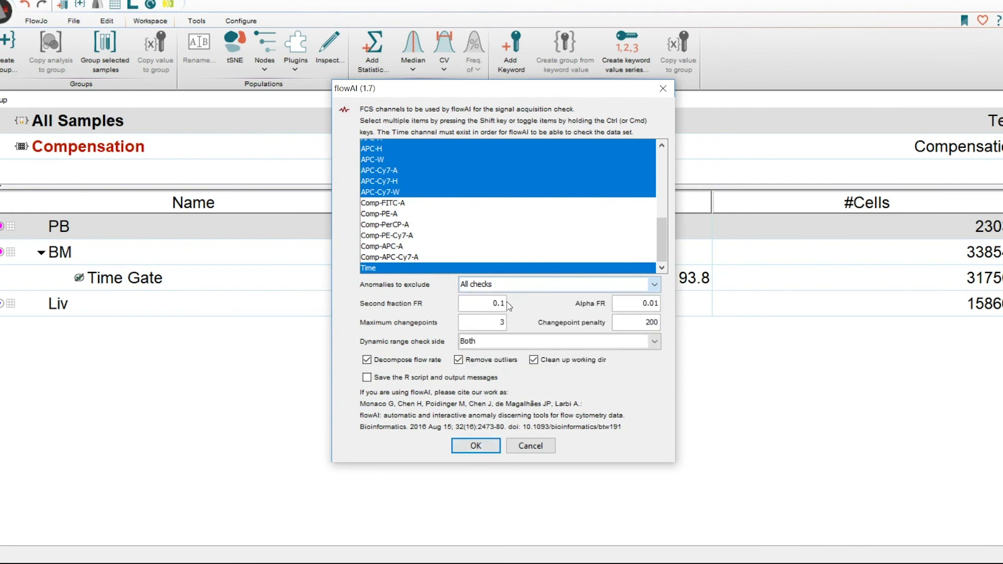
mouse_move(495, 303)
mouse_move(623, 329)
mouse_move(503, 369)
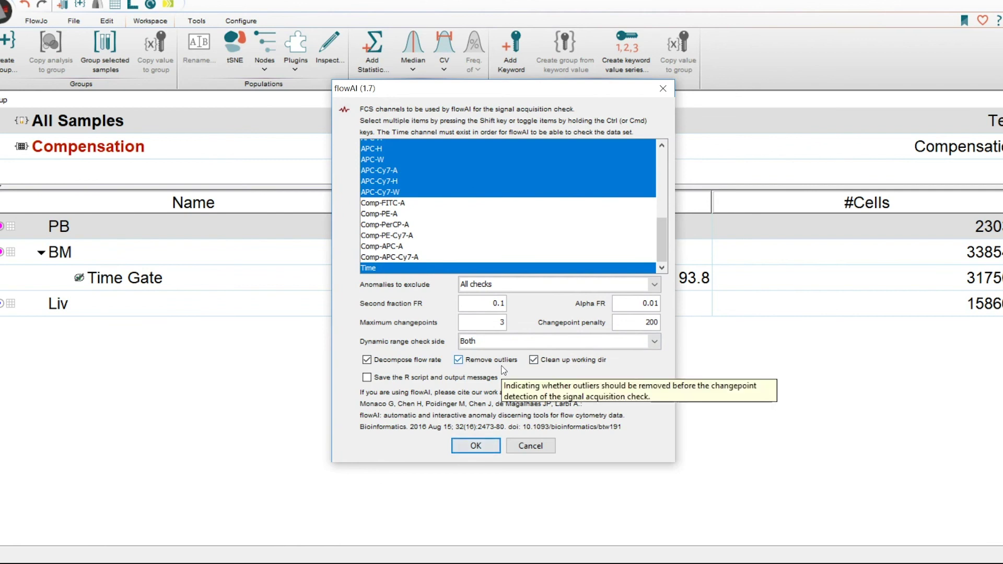
mouse_move(475, 379)
click(399, 384)
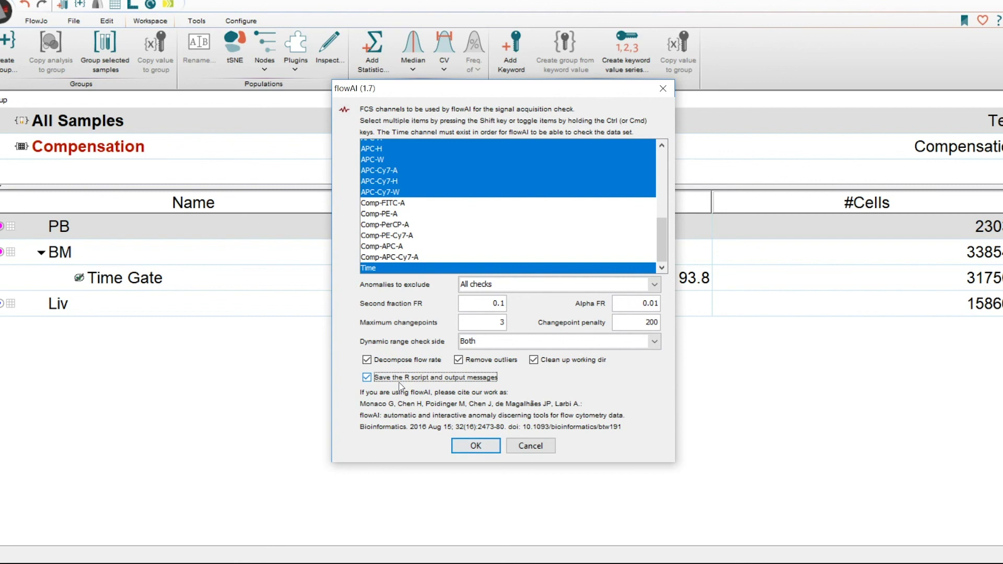
click(472, 449)
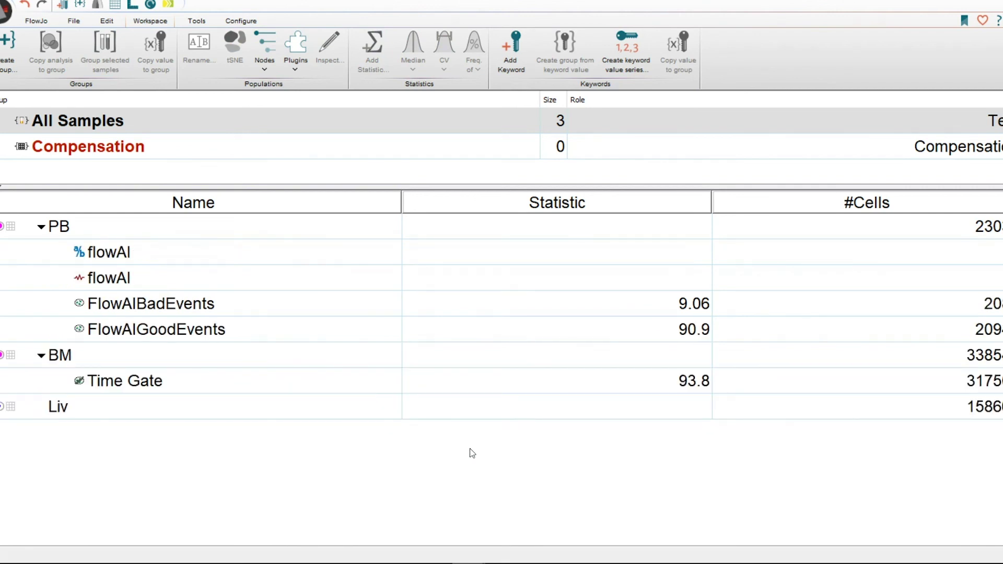
Add the flowAI result of the PB sample to the layout and examine its signal, flow rate and channel plots
click(670, 277)
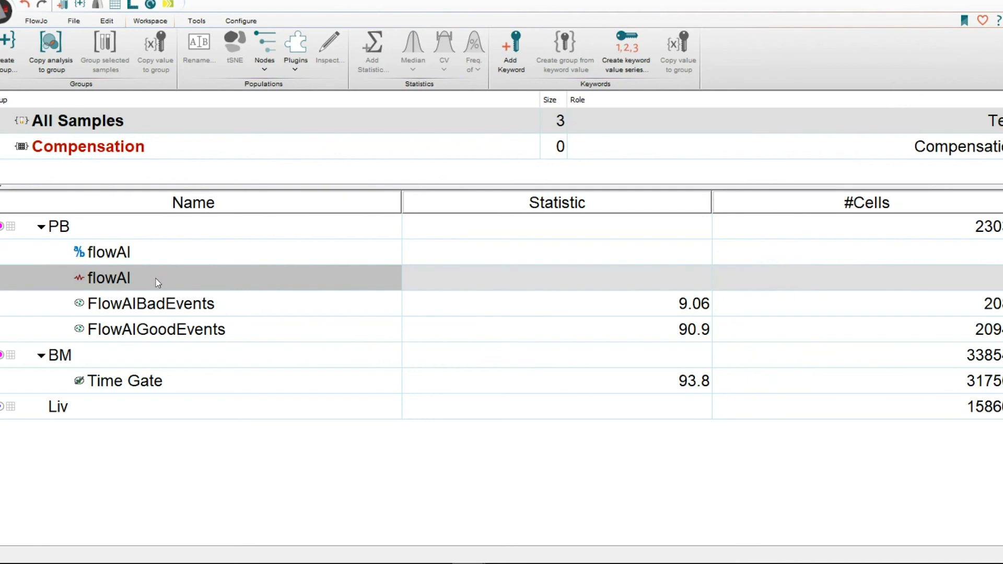
drag(156, 278, 141, 262)
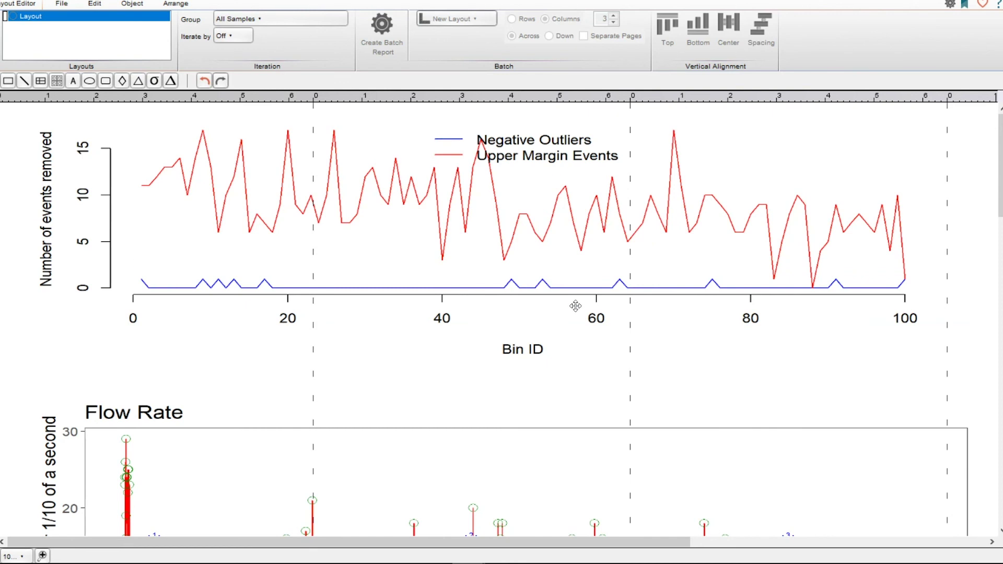
scroll(575, 305, down, 4)
scroll(575, 306, down, 4)
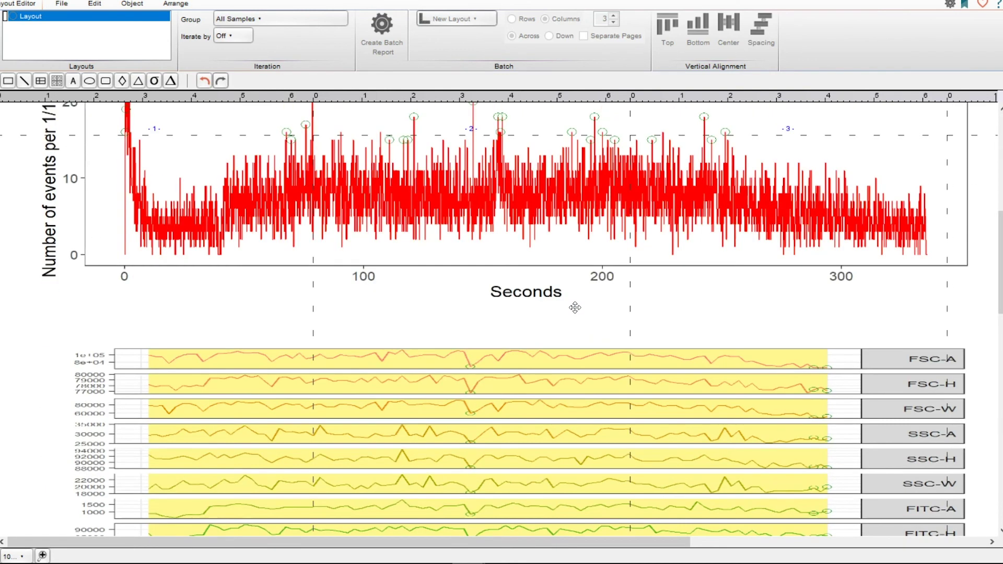
scroll(575, 307, down, 15)
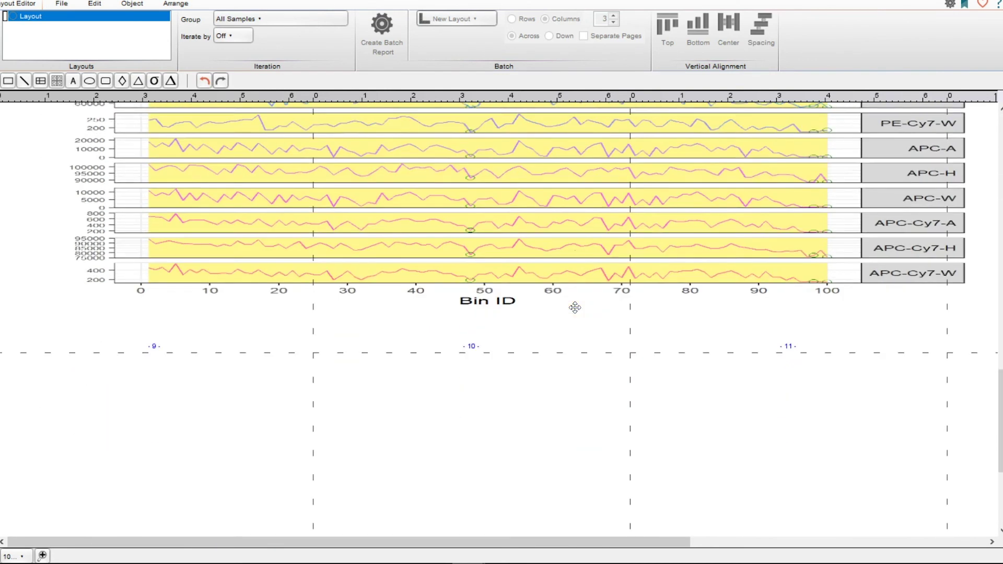
scroll(575, 307, up, 20)
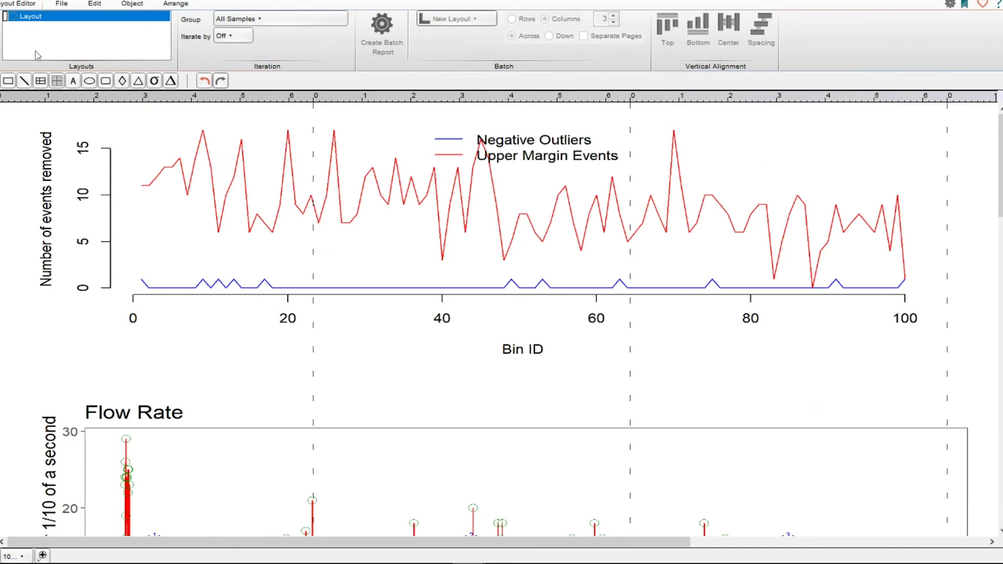
Create a second layout and add the PB sample's FlowAIBadEvents and FlowAIGoodEvents plots side by side
click(8, 54)
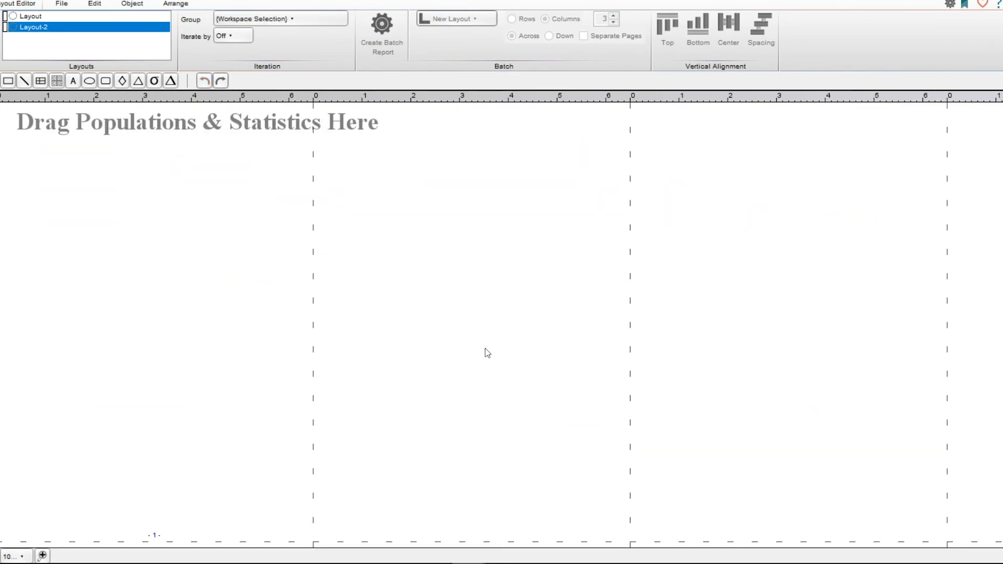
key(alt+Tab)
click(288, 309)
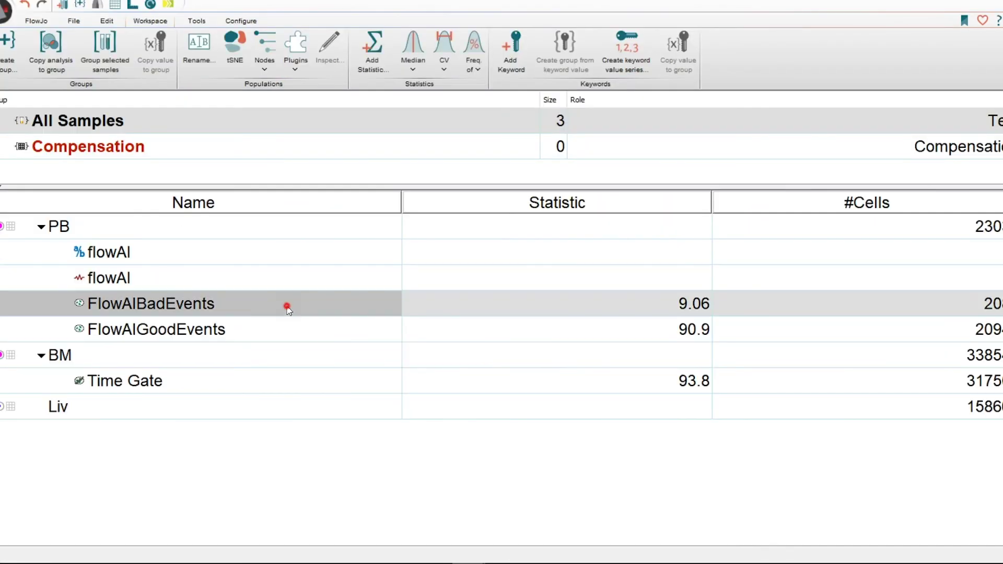
ctrl+click(277, 333)
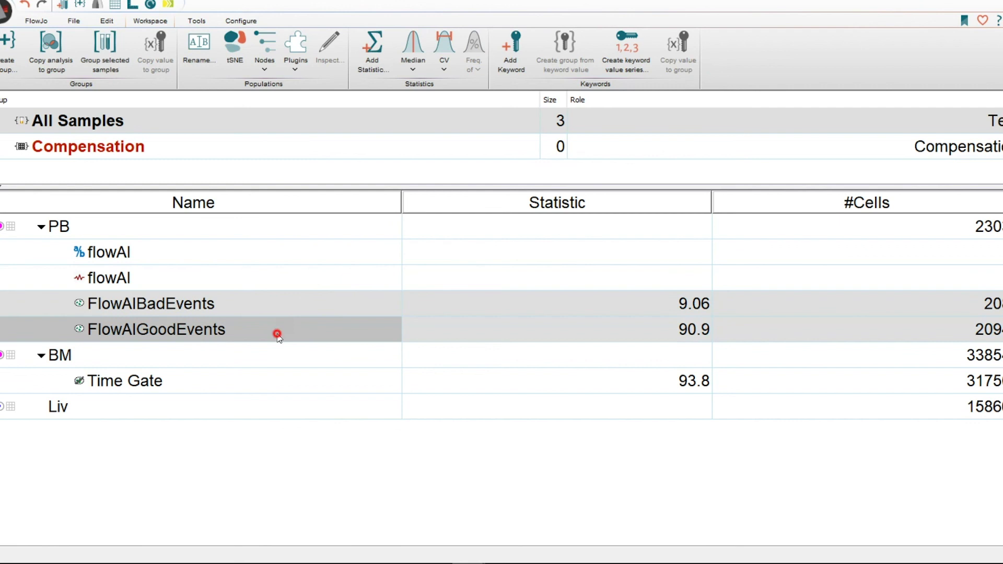
click(292, 306)
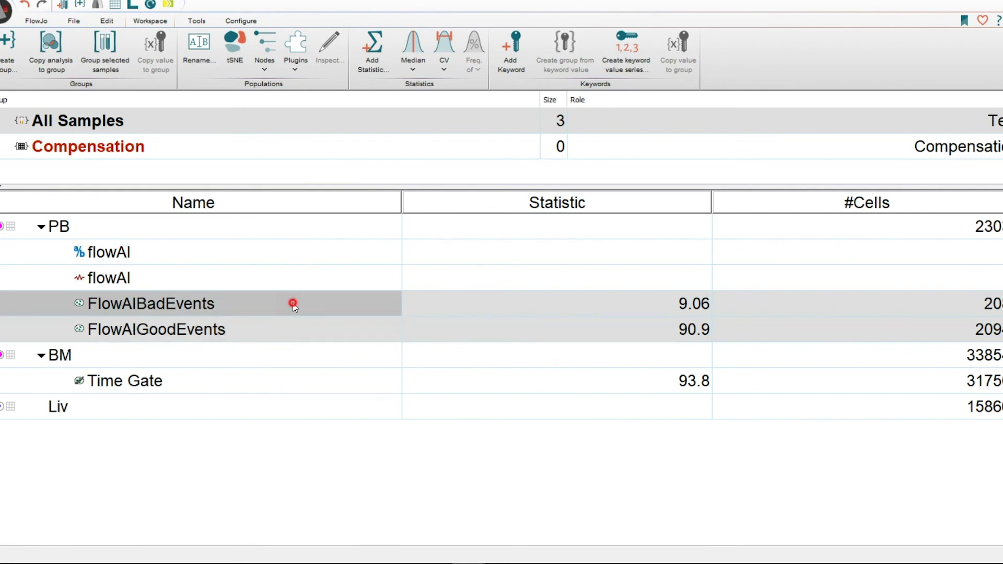
mouse_move(471, 548)
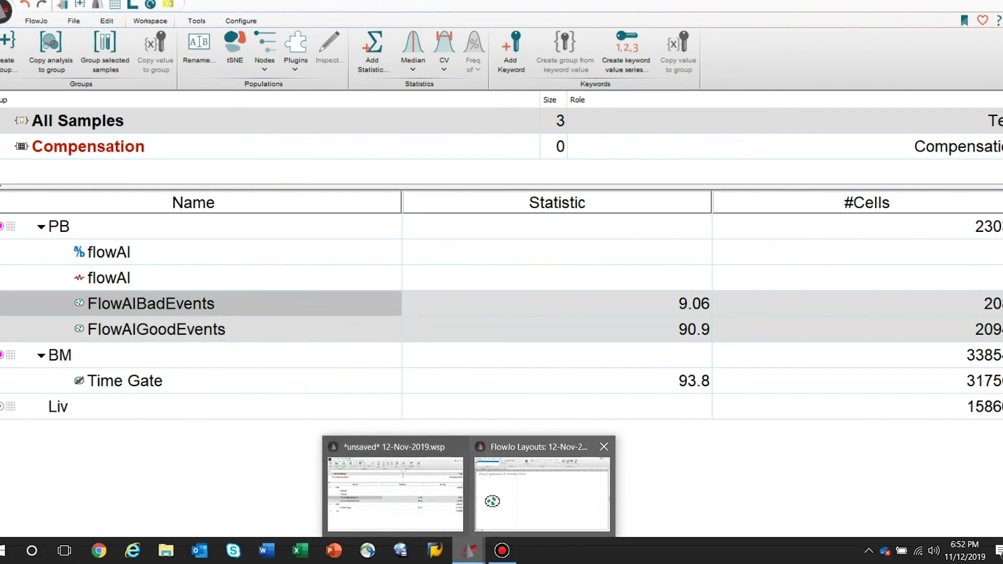
click(489, 504)
drag(304, 258, 258, 228)
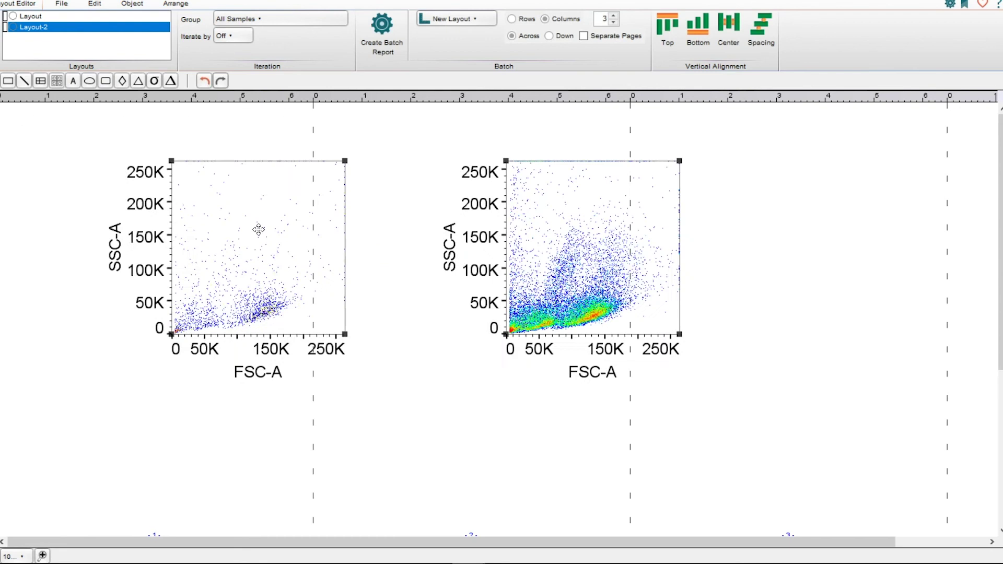
Overlay the FlowAIGoodEvents plot on the FlowAIBadEvents plot and set its axes to Time on X and SSC-A on Y
click(392, 498)
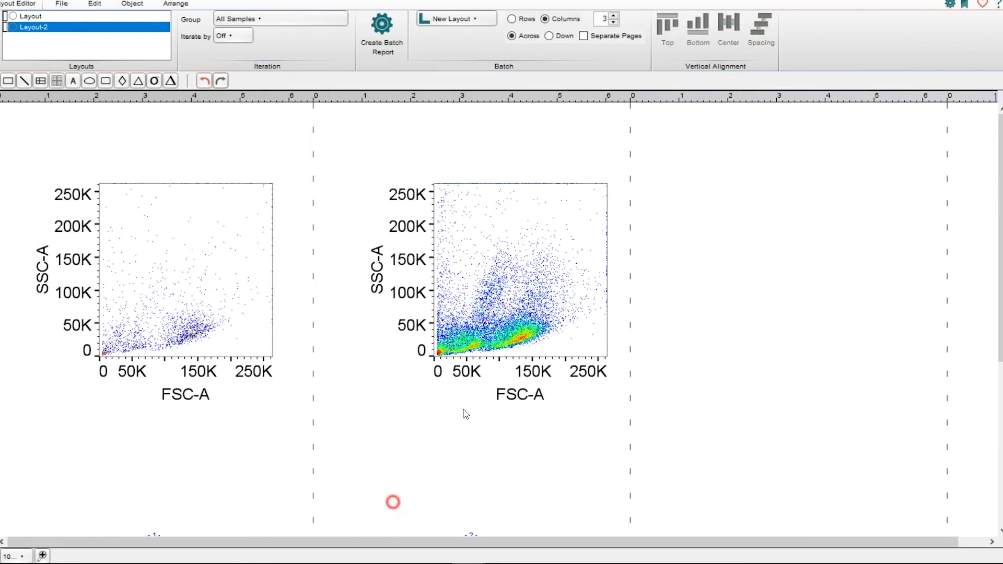
drag(504, 298, 239, 297)
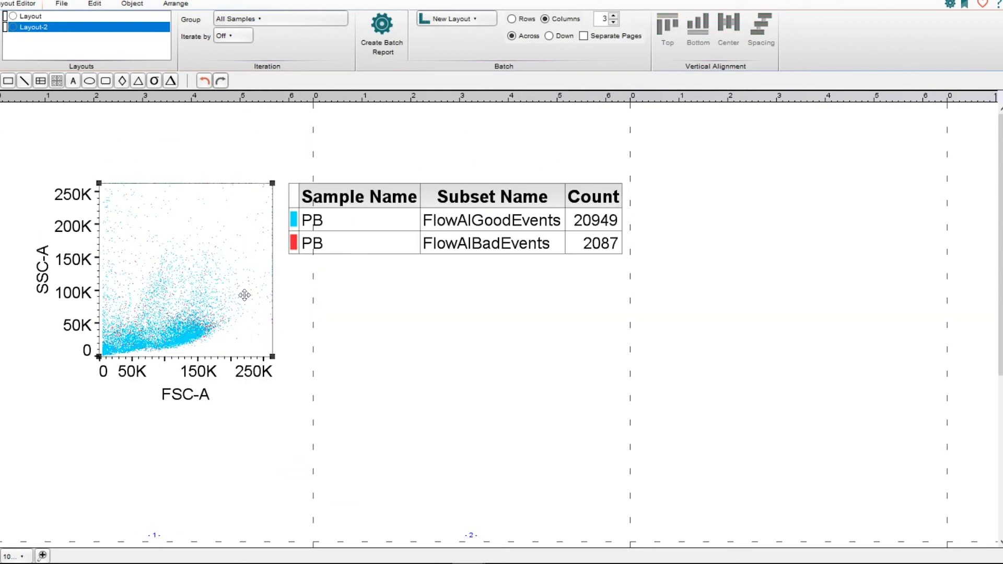
double_click(184, 297)
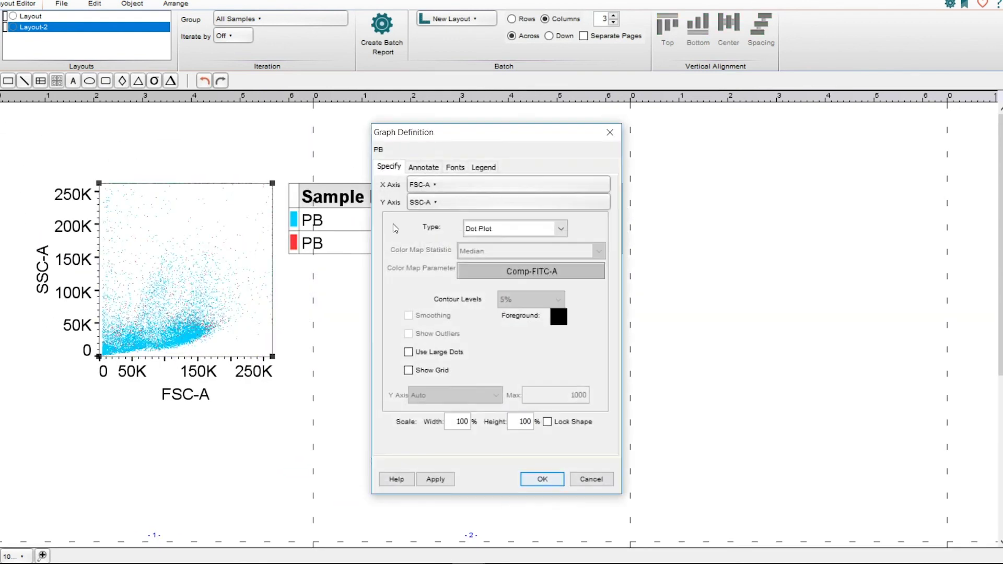
click(510, 184)
scroll(644, 279, up, 1)
click(645, 230)
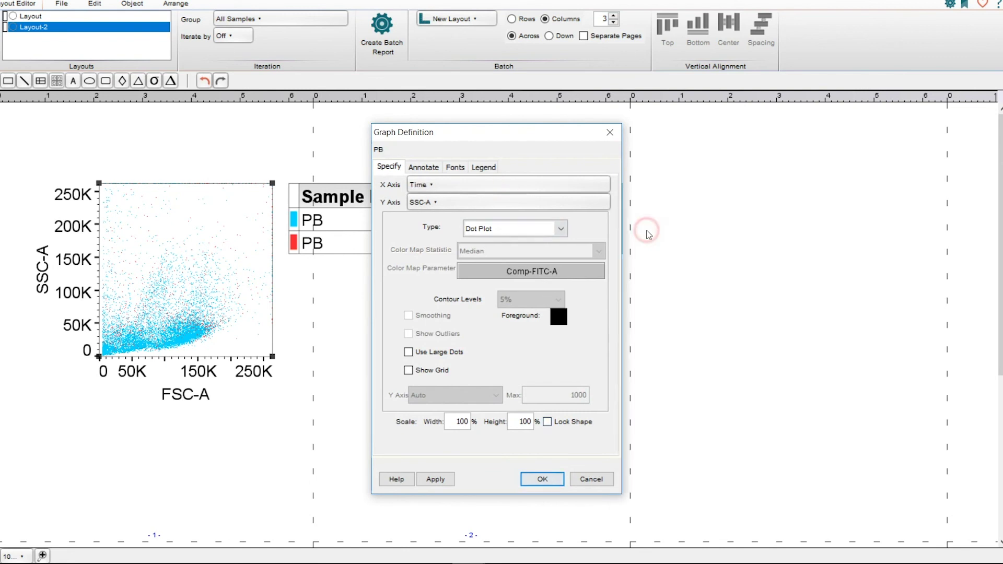
click(440, 202)
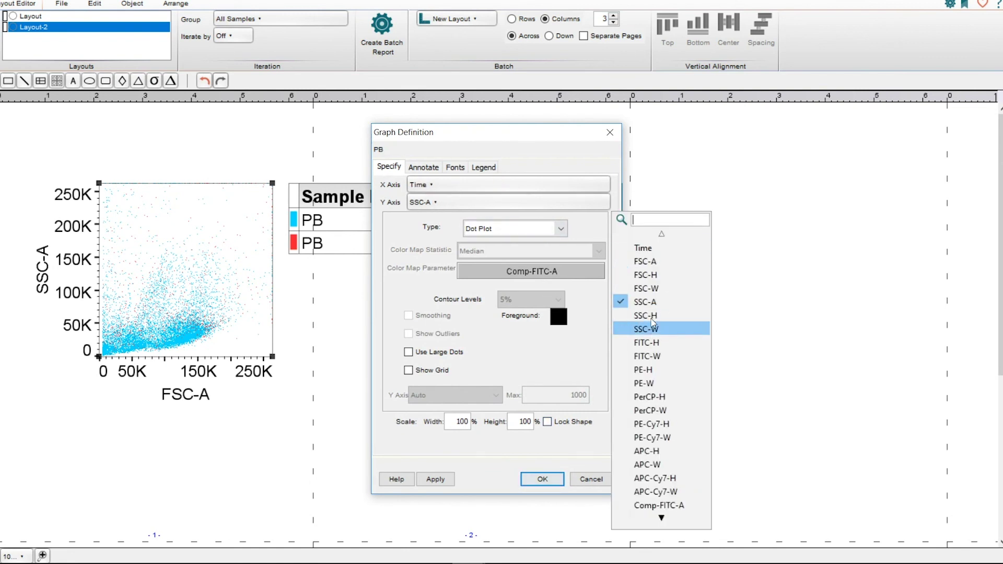
click(653, 301)
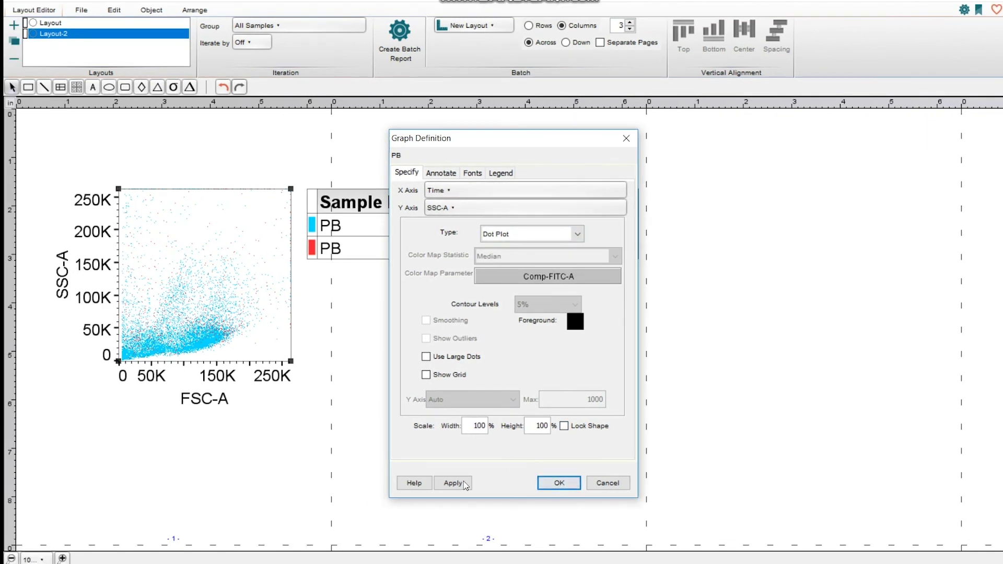
click(453, 482)
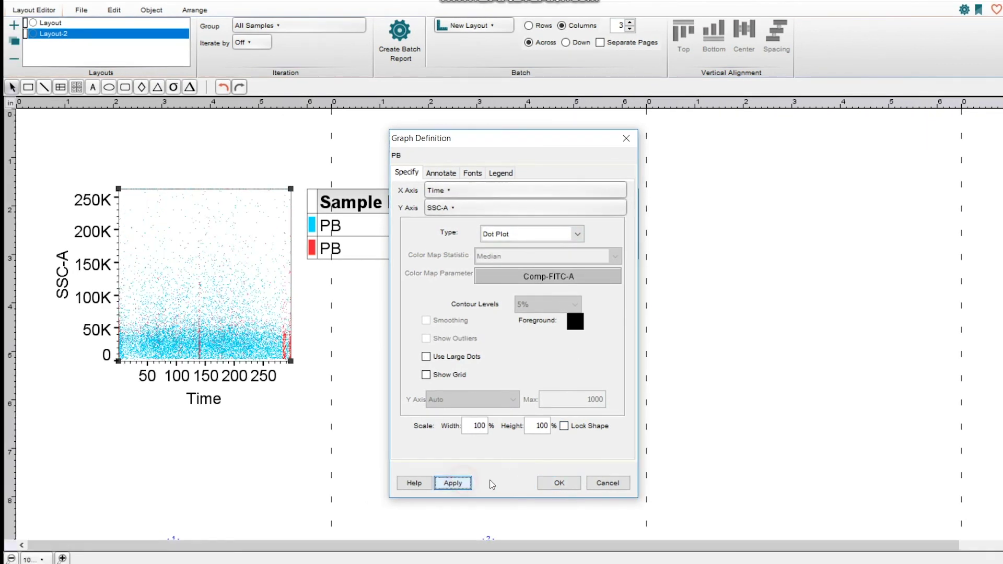
click(569, 482)
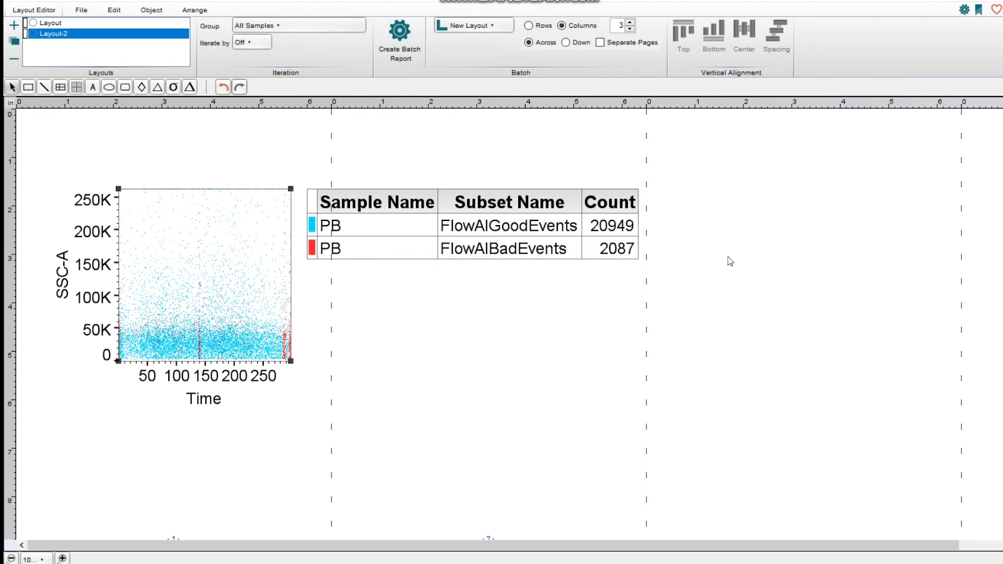
Return to the workspace and start the FlowClean plugin on the Liv sample
click(956, 1)
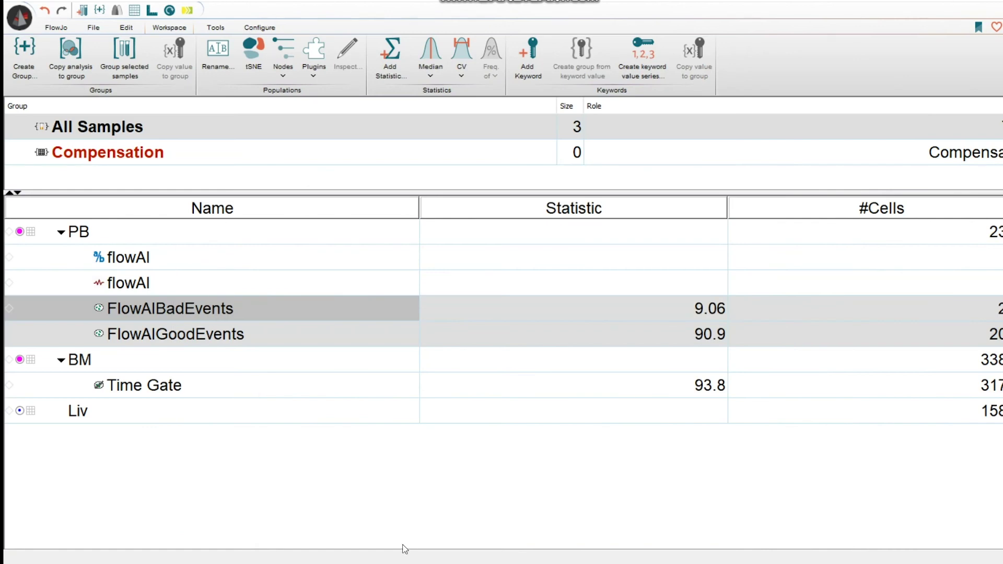
click(177, 414)
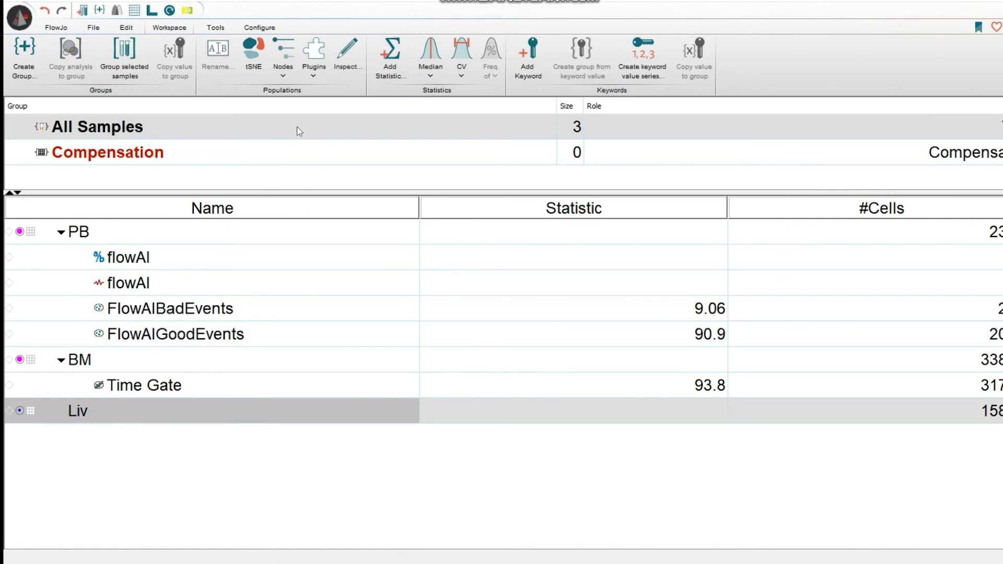
click(313, 68)
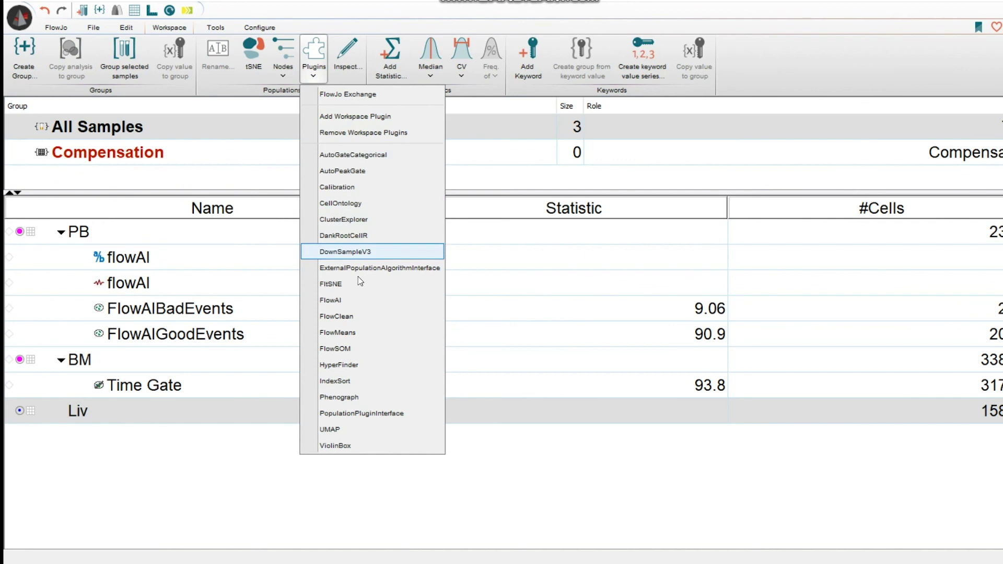
click(358, 317)
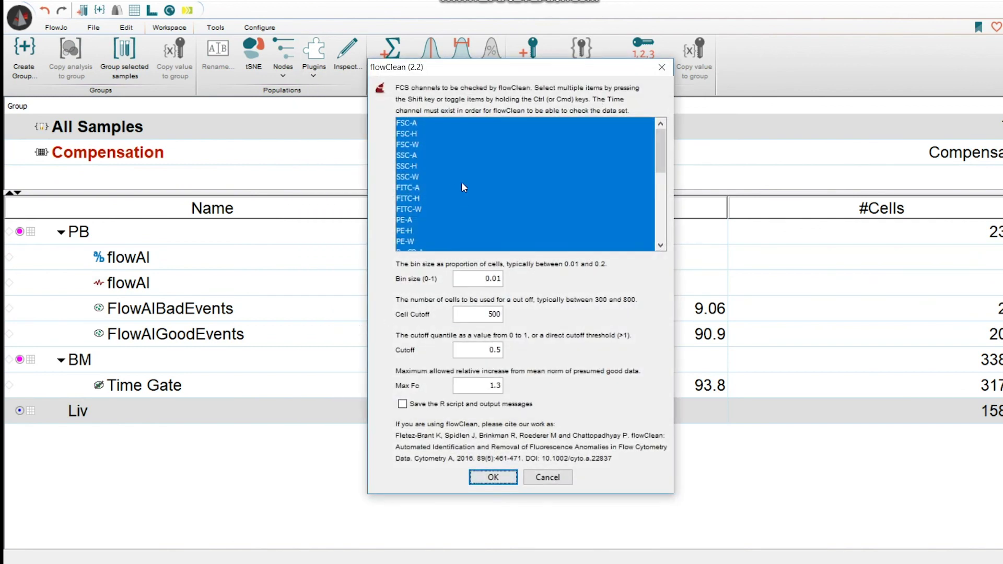
Run flowClean on channels FSC-A through APC-Cy7-W plus Time, with saving of the R script and output messages turned on
scroll(472, 183, down, 2)
scroll(474, 184, down, 4)
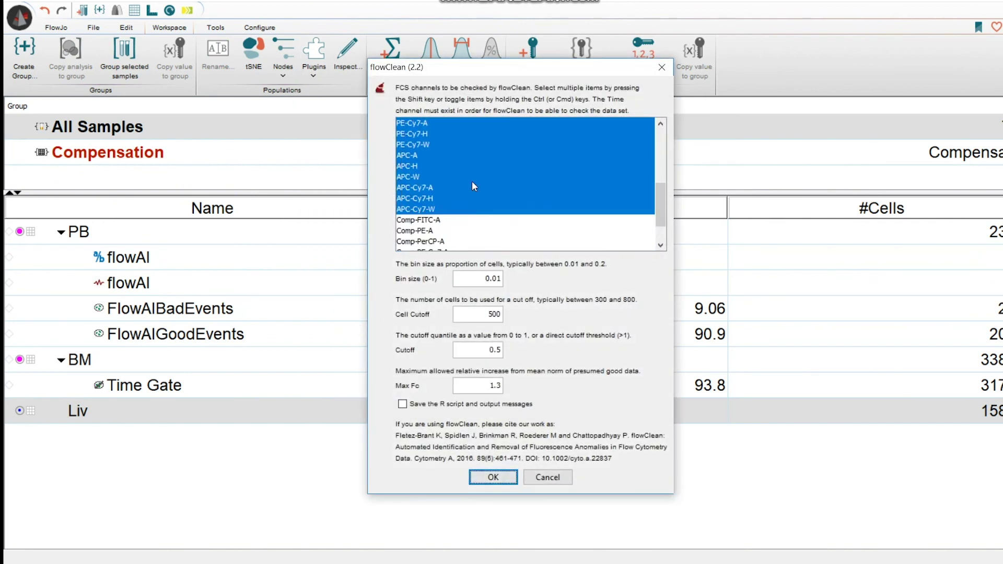
scroll(473, 186, down, 1)
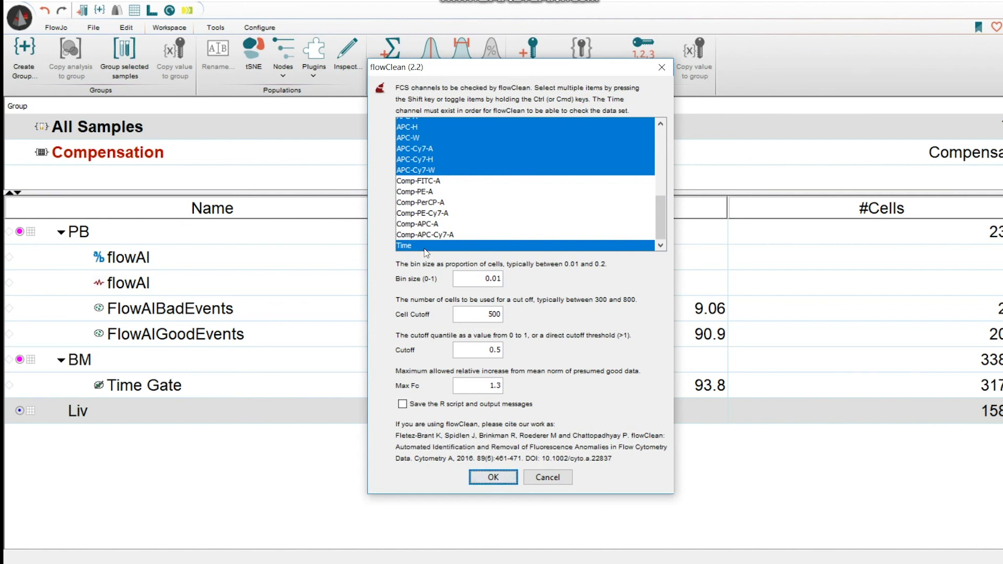
click(464, 405)
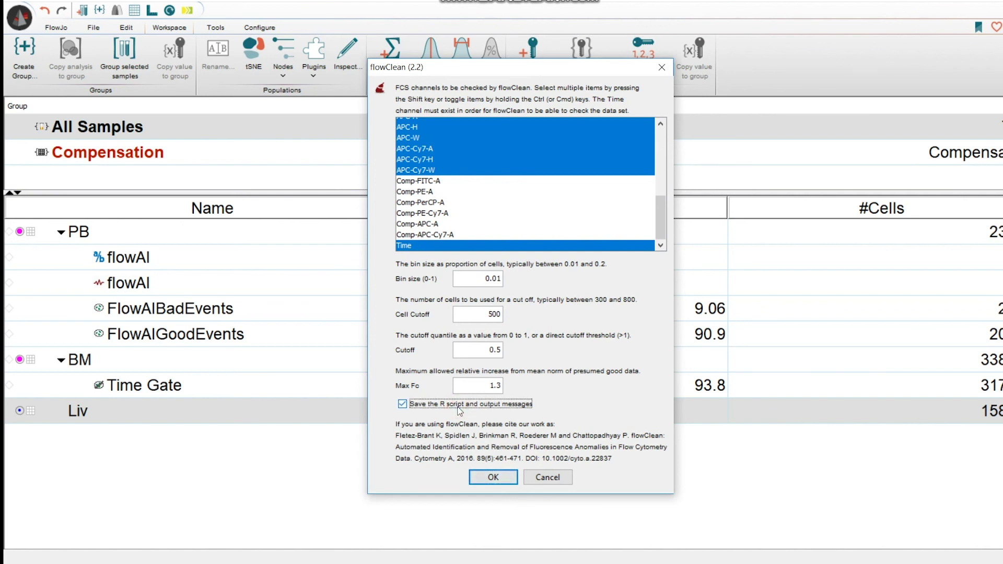
click(476, 480)
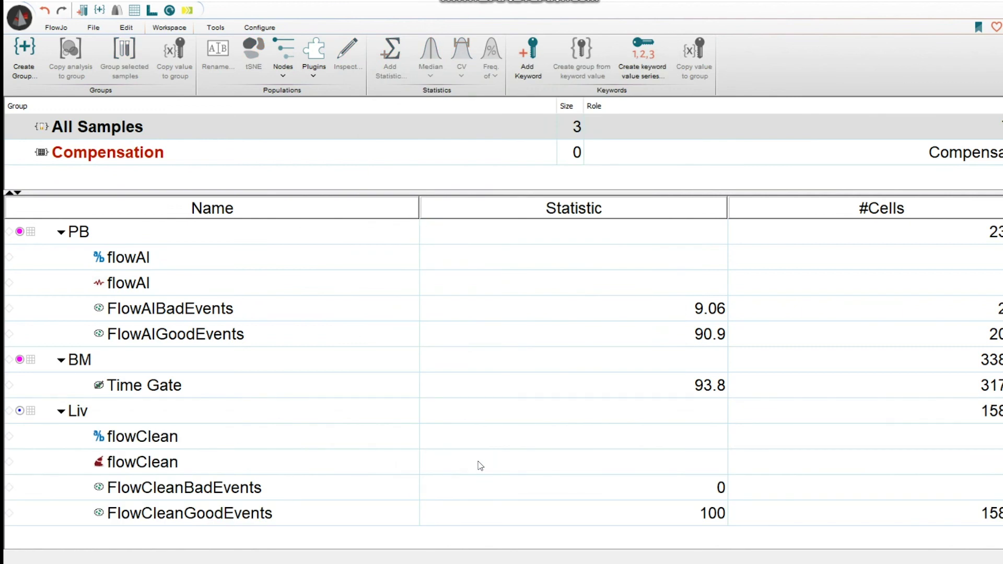